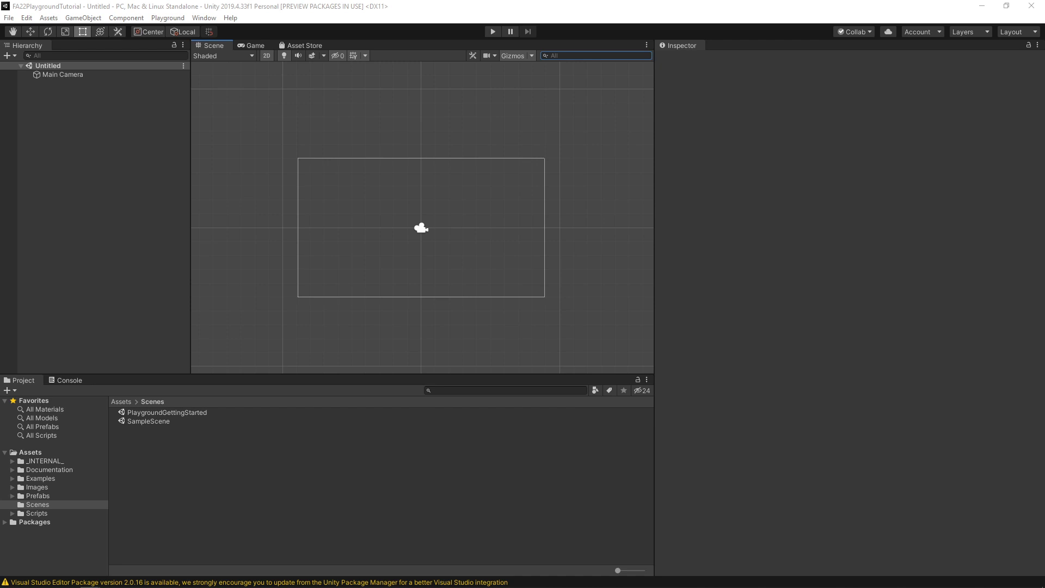
- Bring the Unity Learn 'Setting Up the Project' tutorial window over the editor
left_click_drag(1044, 98, 602, 33)
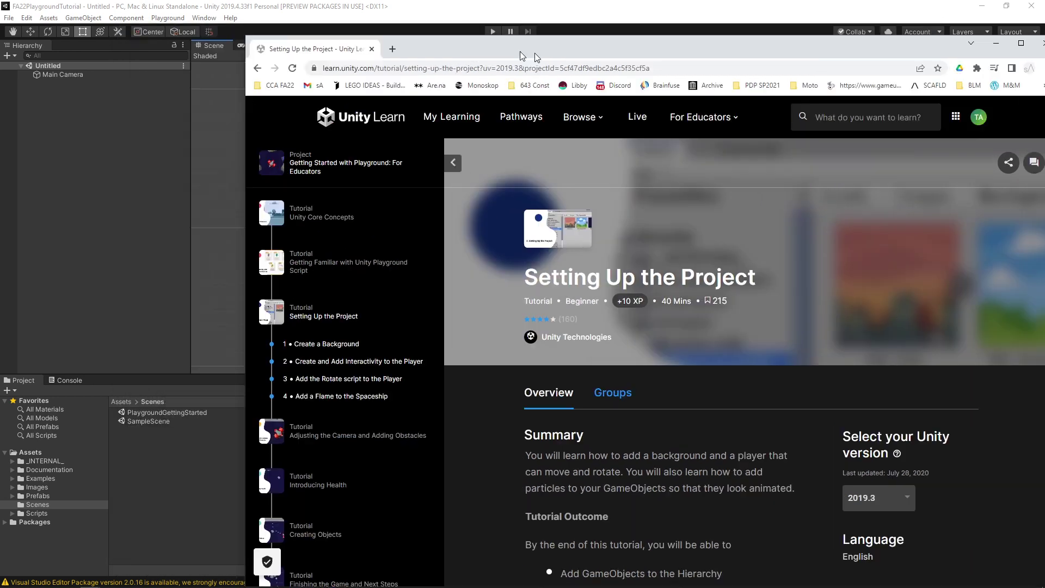
- Move the tutorial browser off screen to reveal the camera-only untitled scene
left_click_drag(402, 48, 1043, 49)
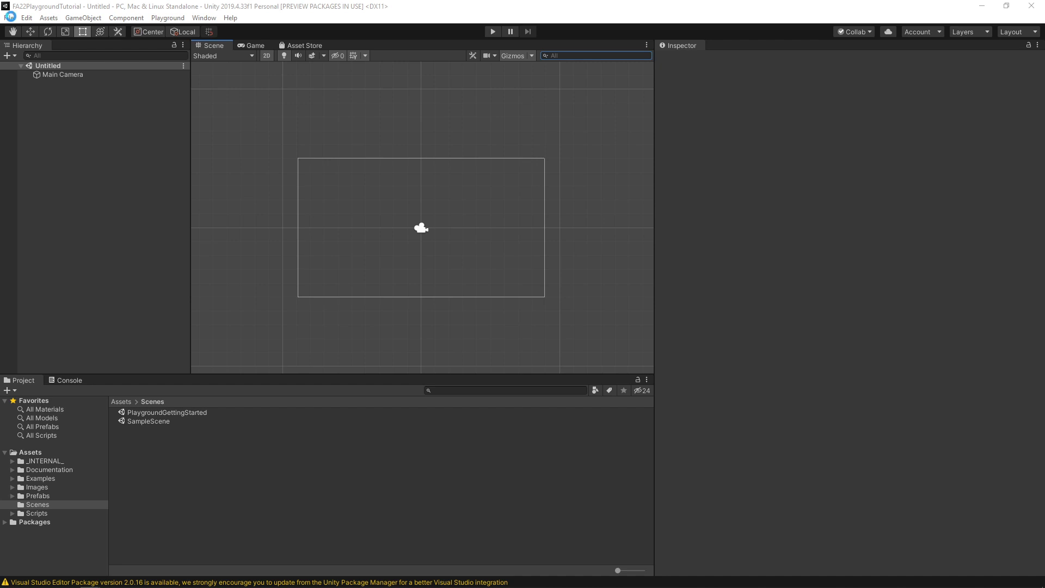
- Drag the BG_Space sprite from Assets > Images > Backgrounds into the scene
left_click(10, 18)
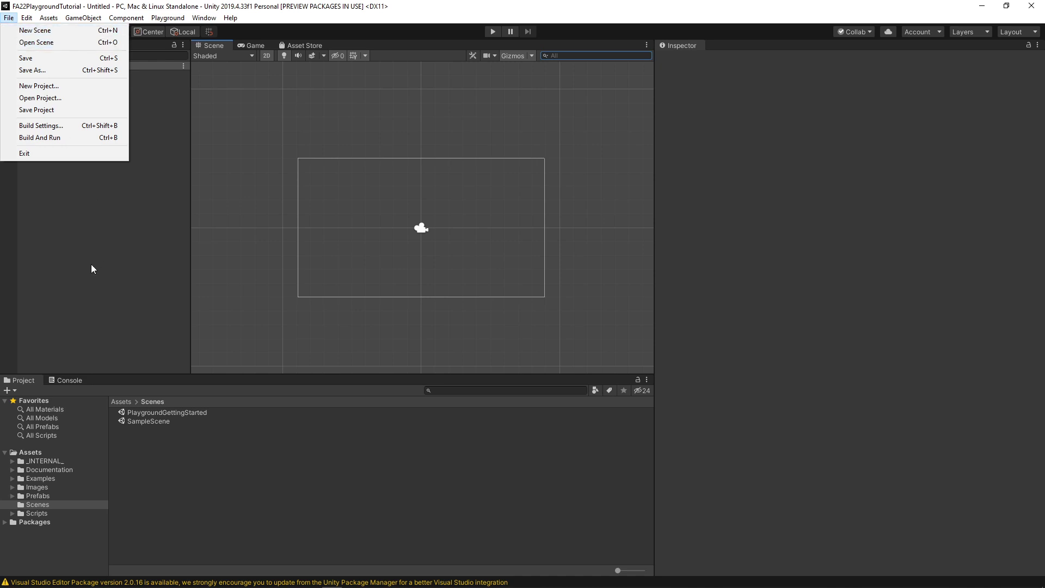
left_click(88, 268)
left_click(31, 488)
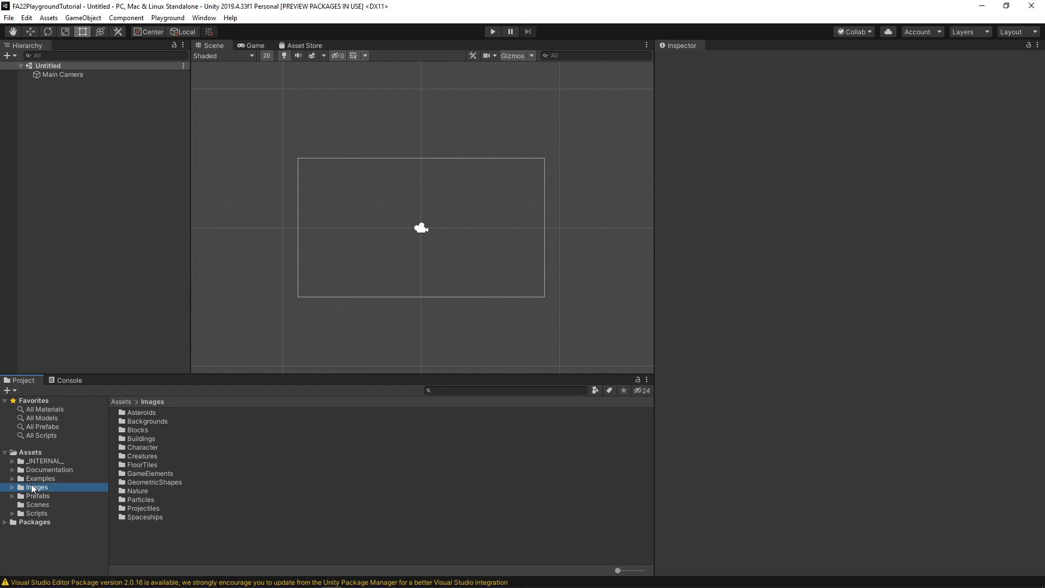
left_click(122, 417)
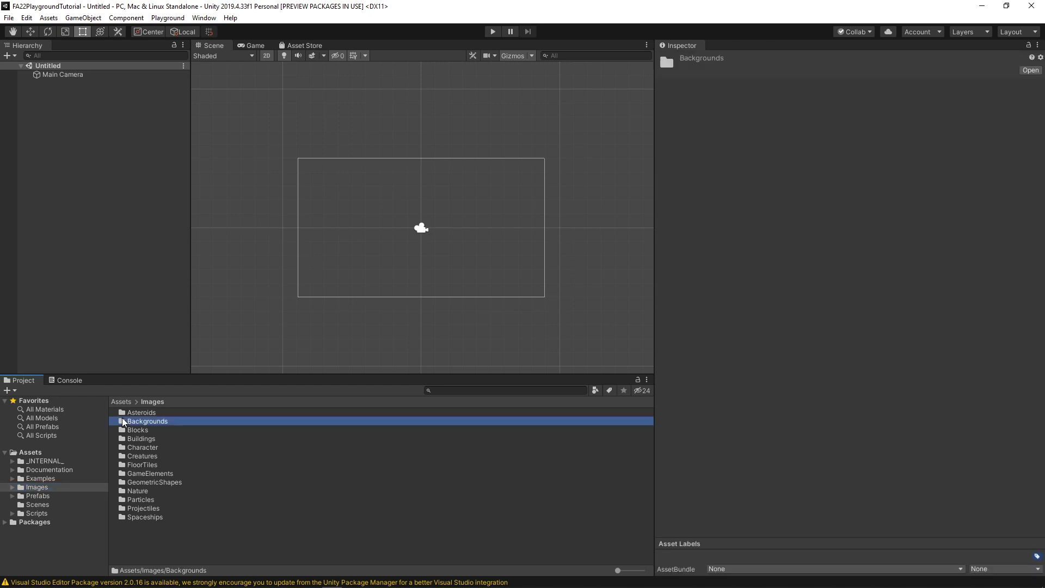
double_click(122, 421)
left_click(116, 429)
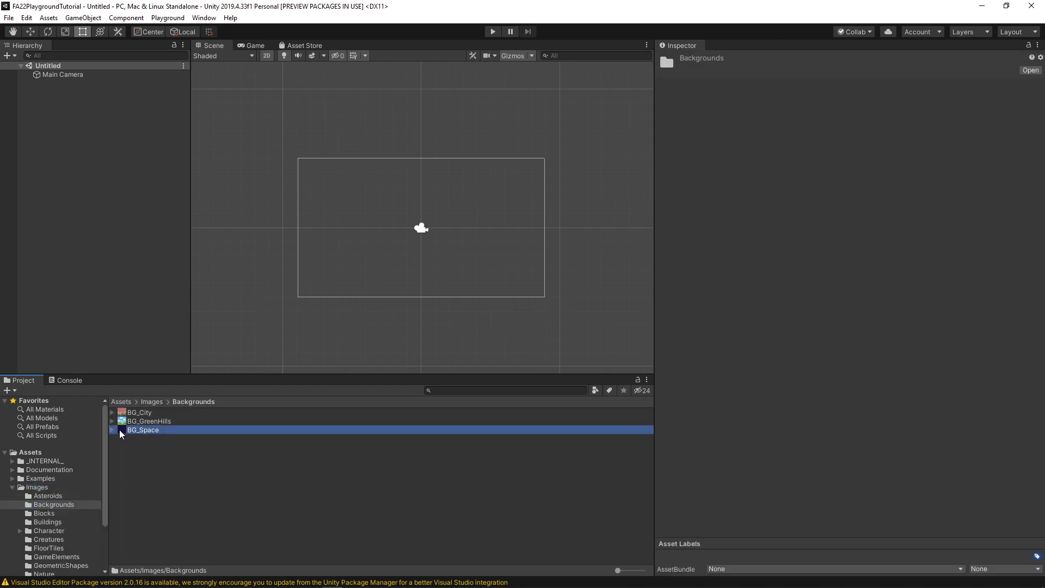
left_click_drag(119, 431, 64, 197)
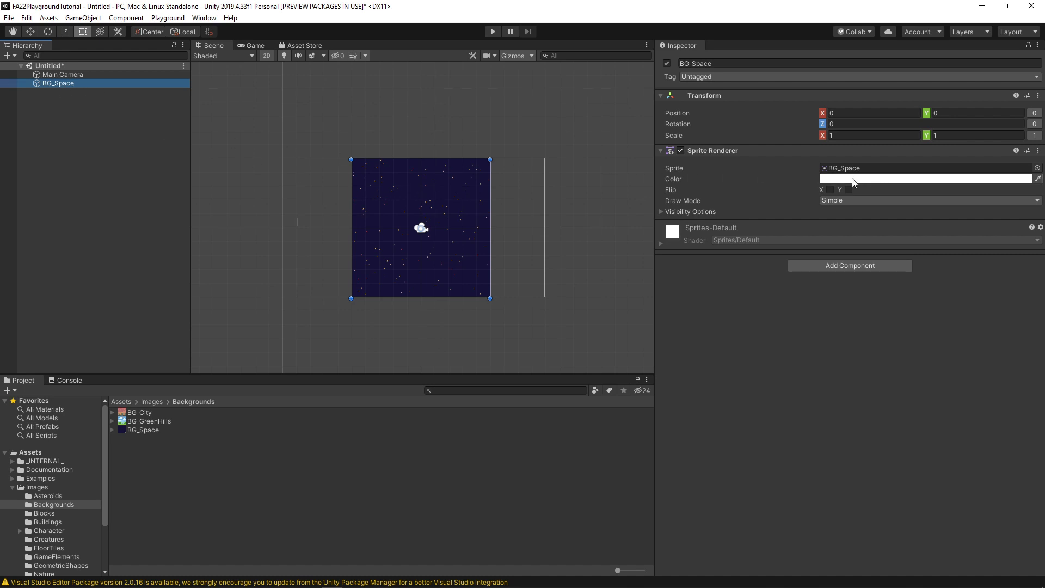
- Set BG_Space to Tiled draw mode on the Background sorting layer, then play-test
left_click(849, 201)
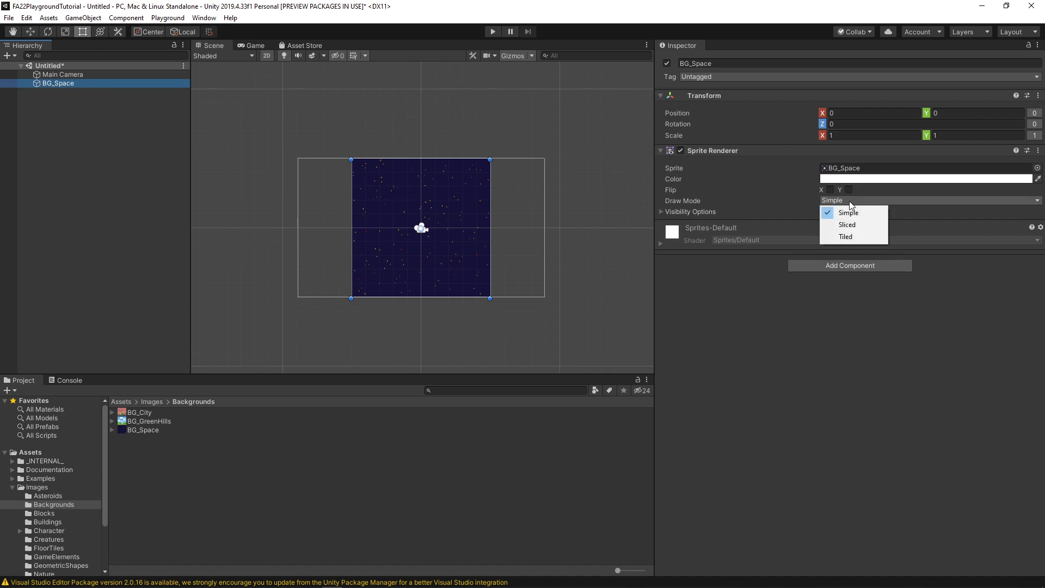
left_click(843, 236)
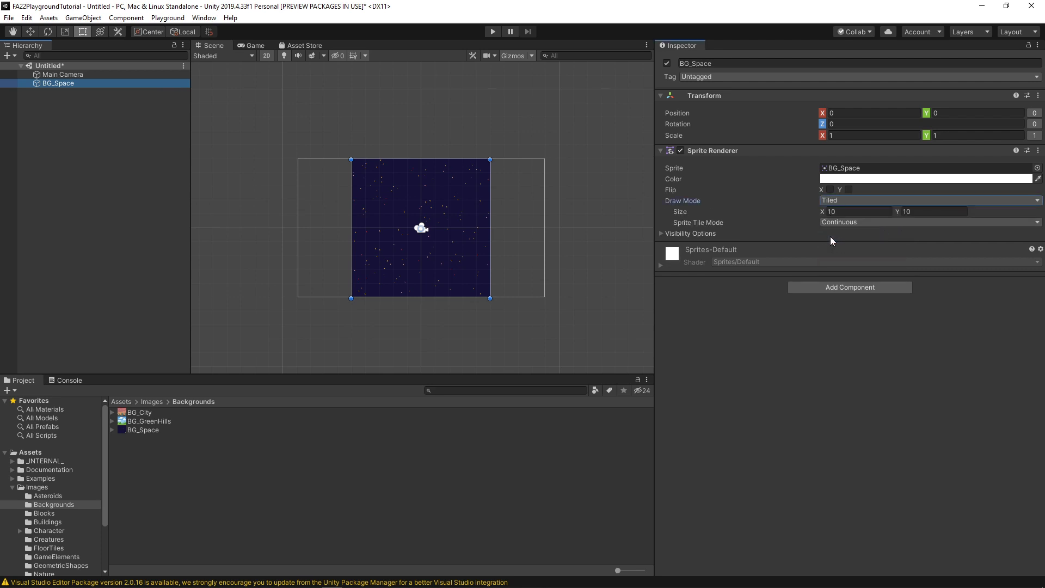
left_click(661, 234)
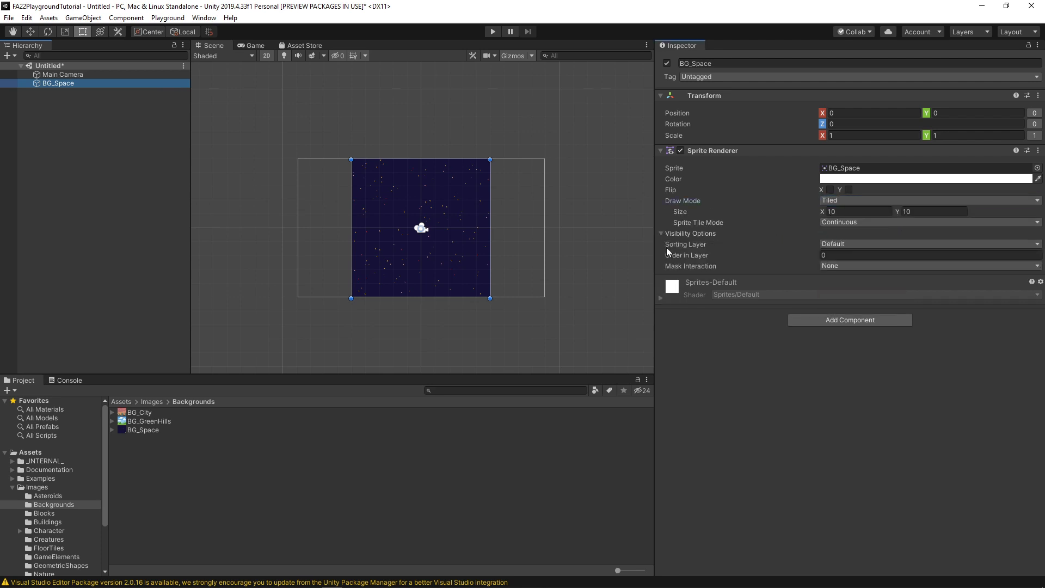
left_click(870, 244)
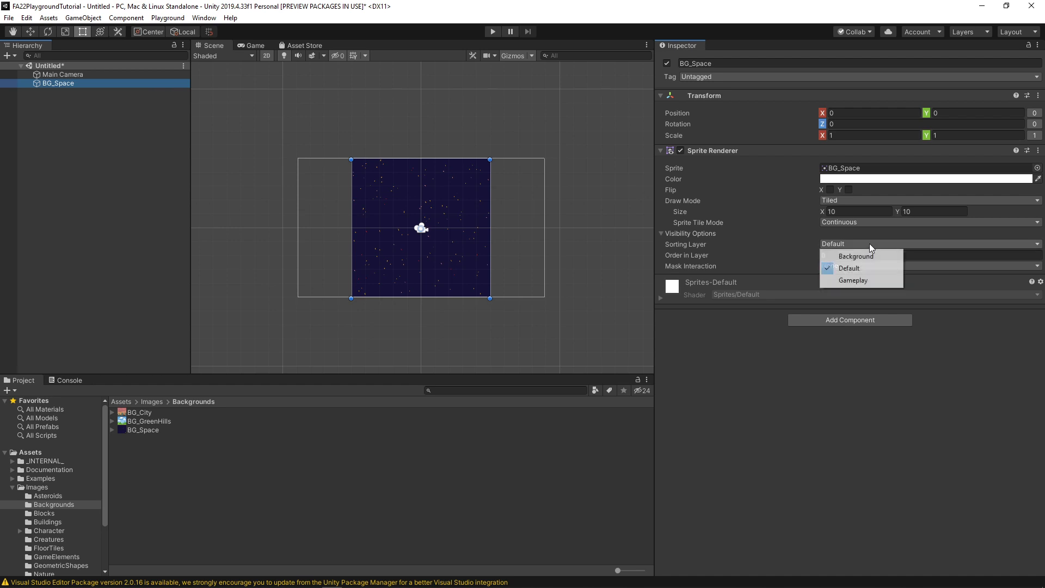
left_click(867, 258)
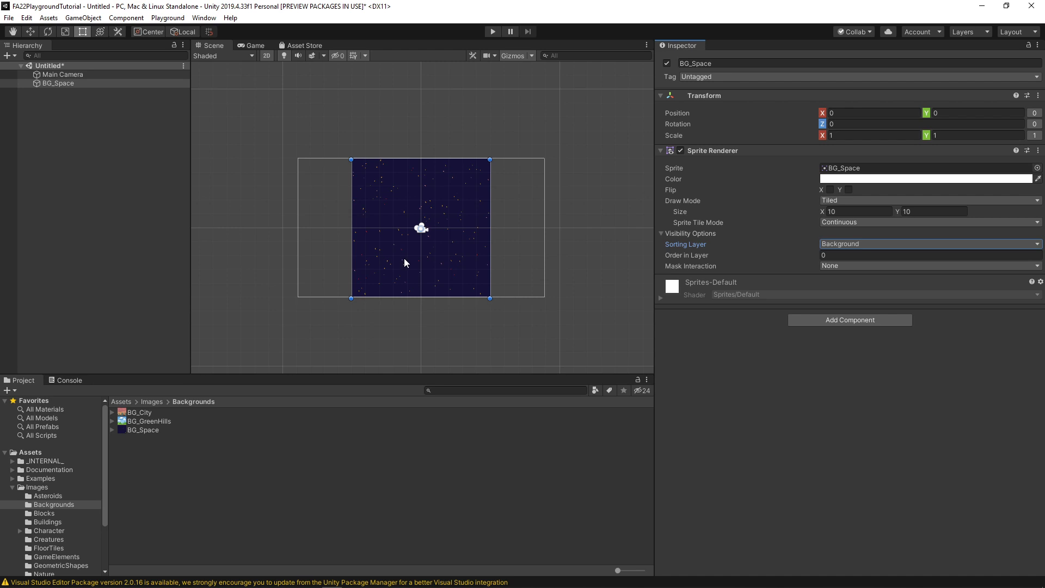
left_click(493, 31)
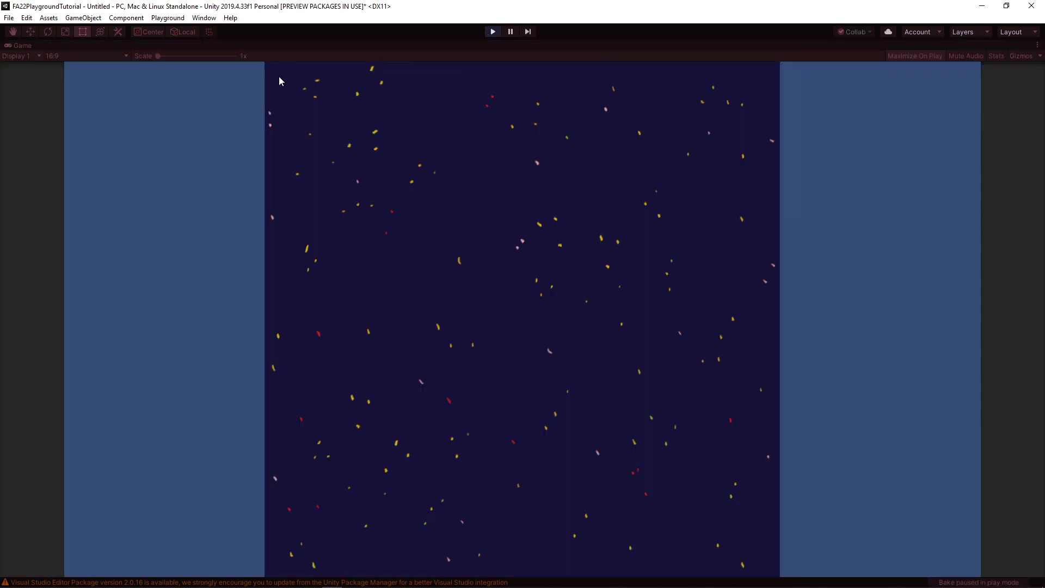
left_click(492, 31)
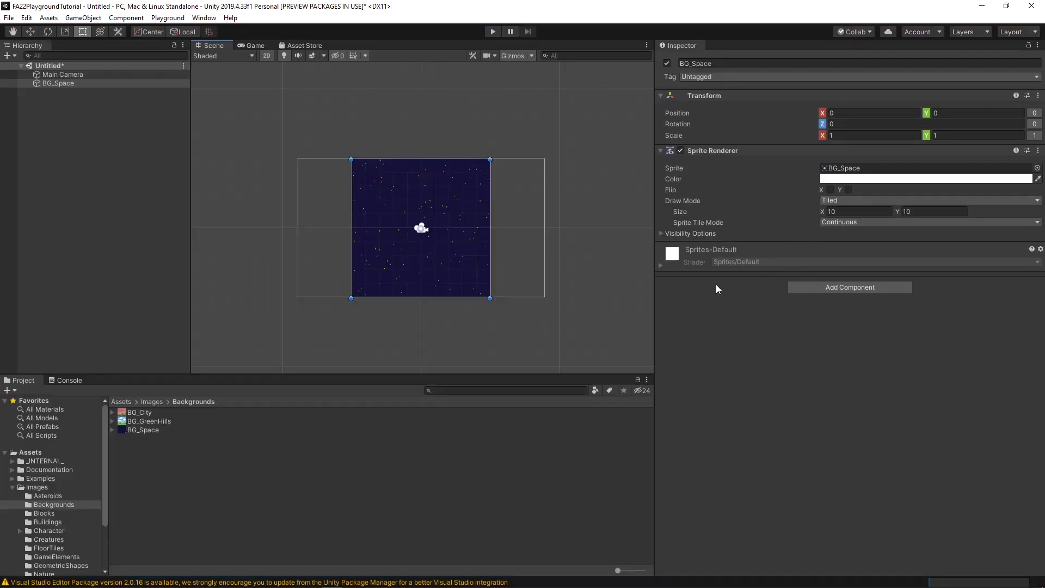
- Scale BG_Space to X 1.8 and Y 1.25 in its Transform
left_click(661, 234)
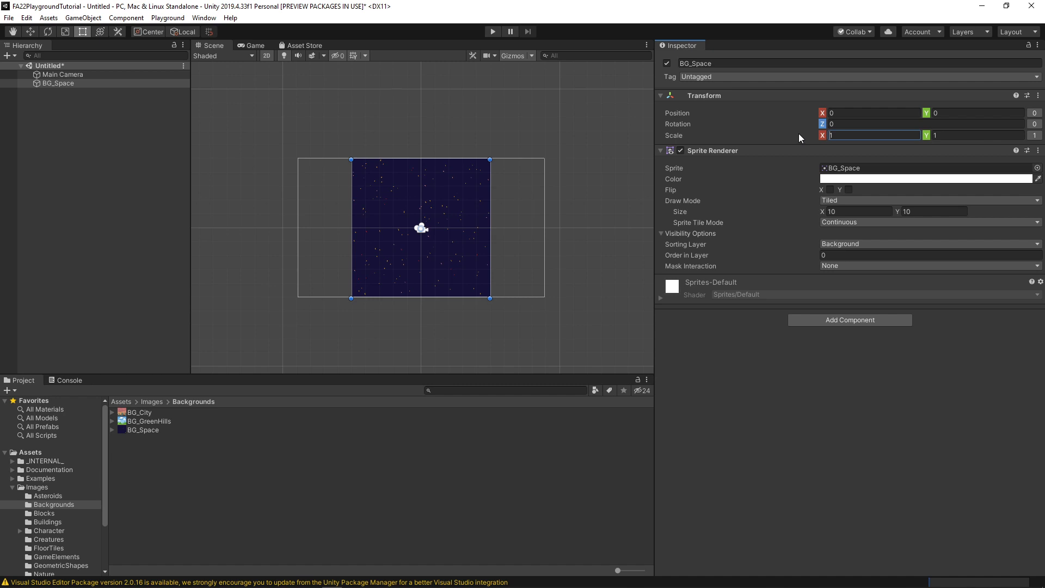
type("2")
key("Delete")
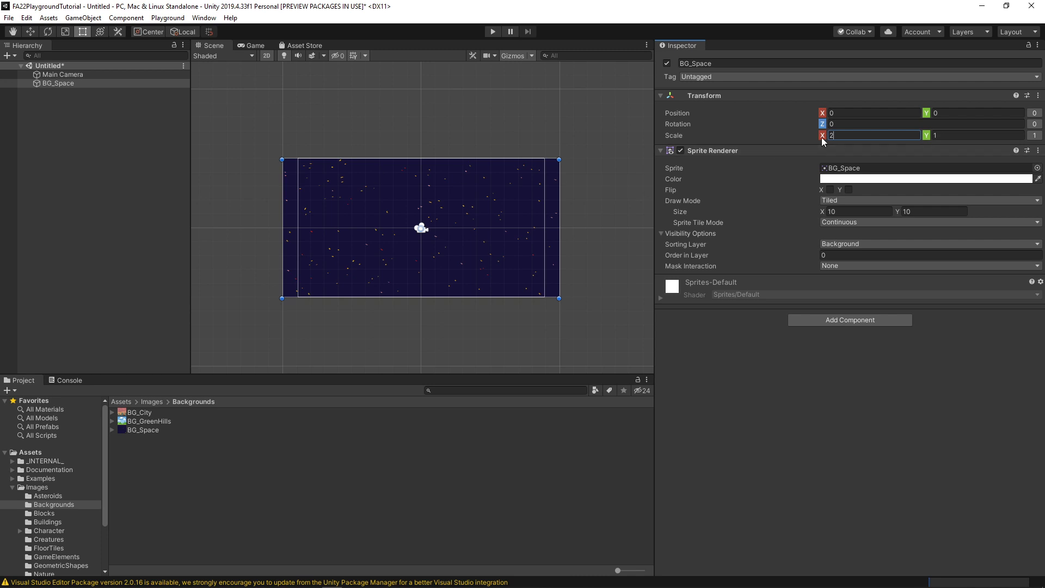
type("1.8")
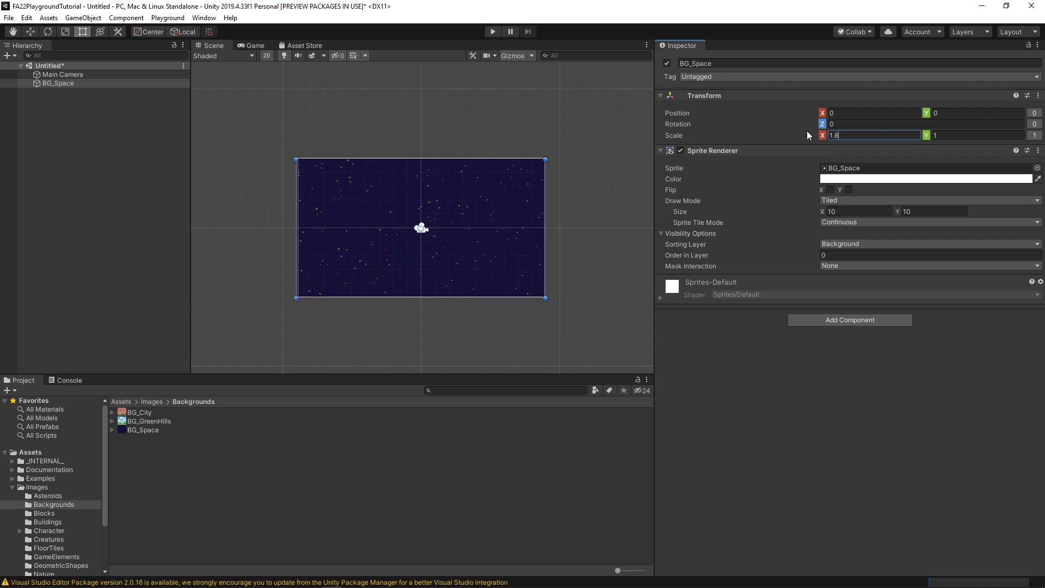
left_click(949, 136)
double_click(941, 136)
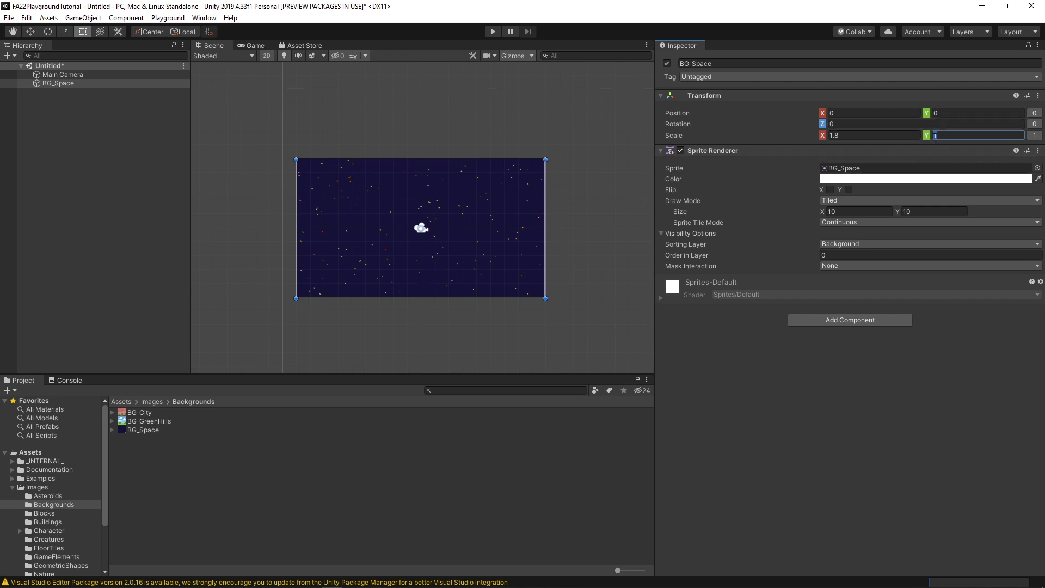
type(".25")
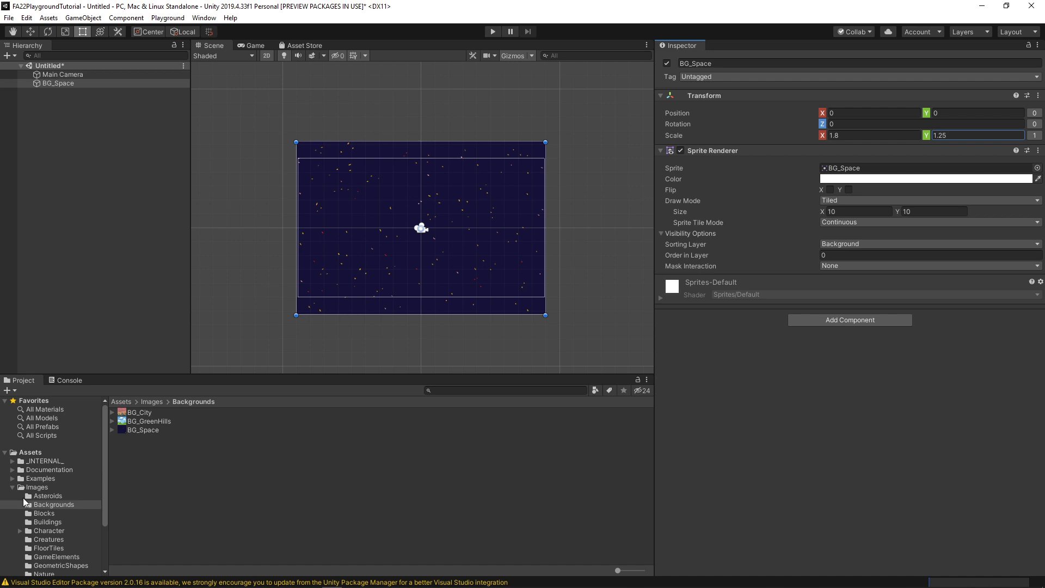
scroll(37, 565, "down", 3)
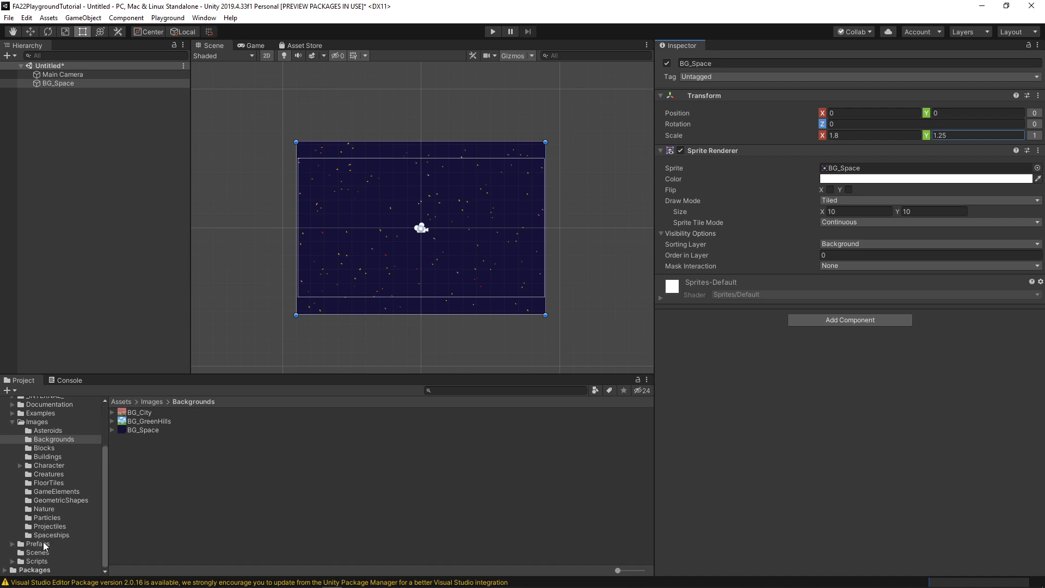
- Place SpaceshipRed from Assets > Images > Spaceships at the scene centre
left_click(41, 534)
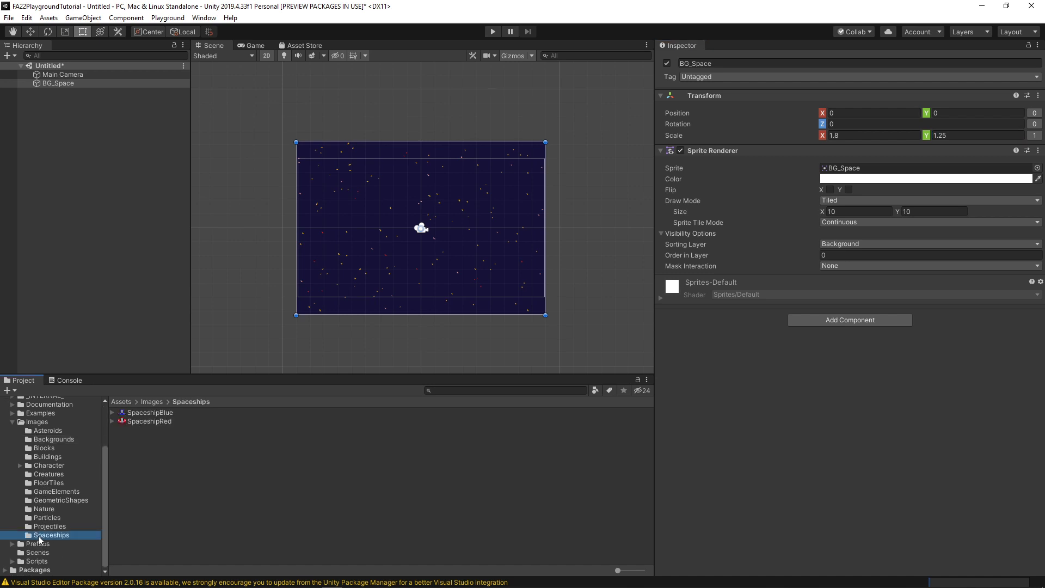
left_click_drag(141, 421, 55, 143)
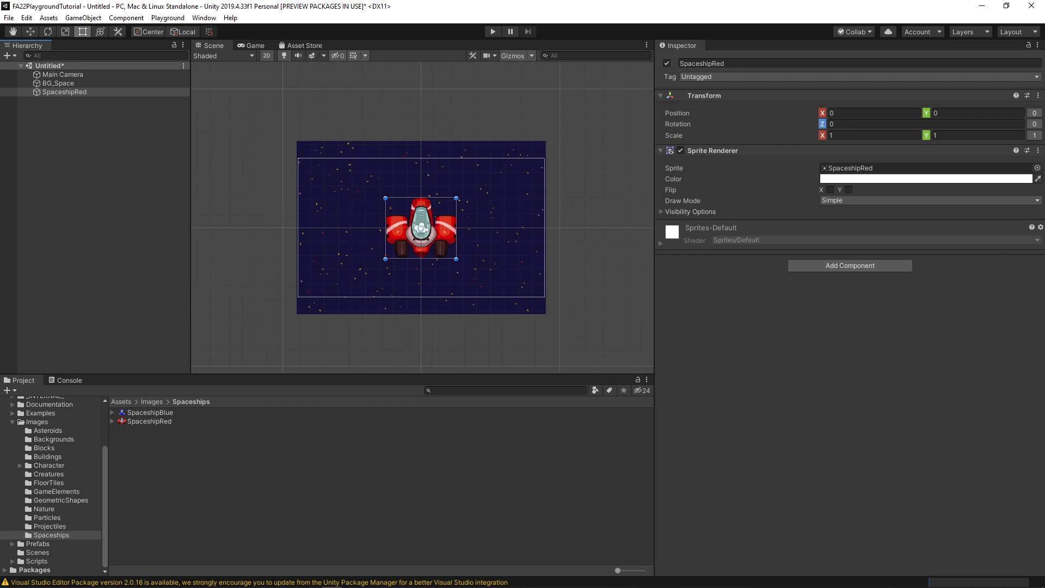
- Add Push to SpaceshipRed with zero gravity, friction 2 and Push Strength 8
left_click(809, 265)
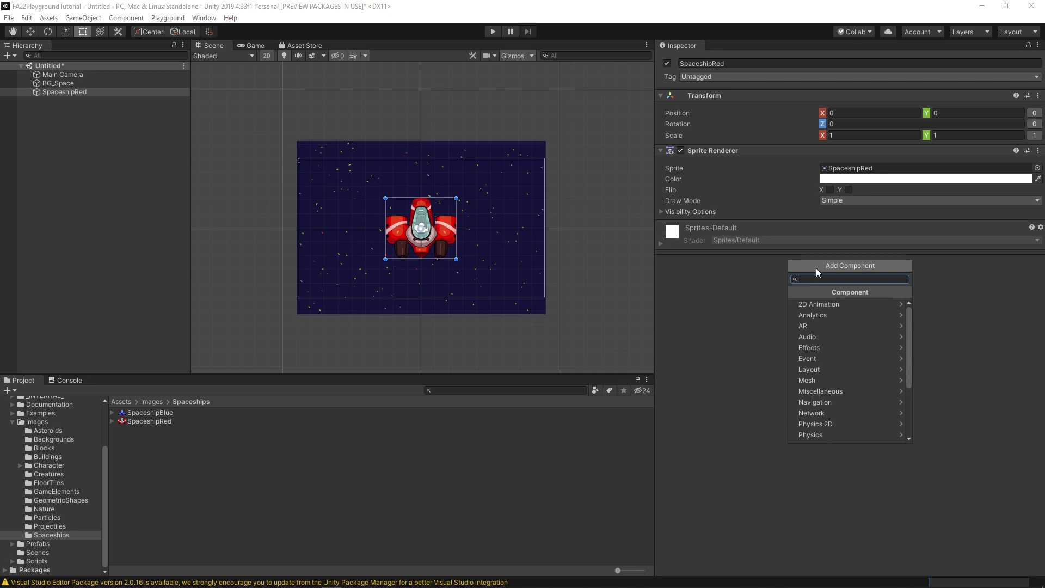
type("push")
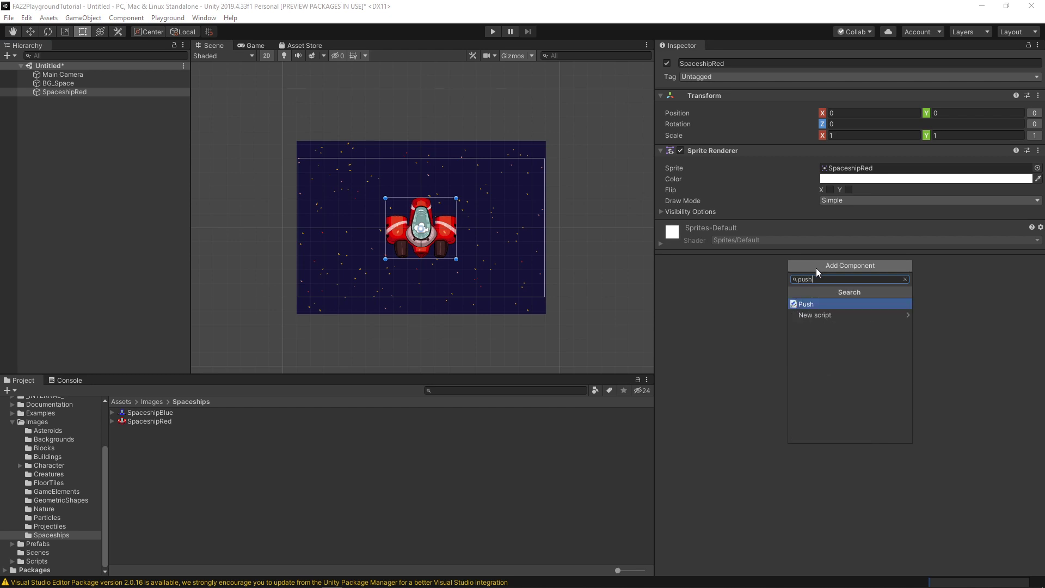
left_click(809, 304)
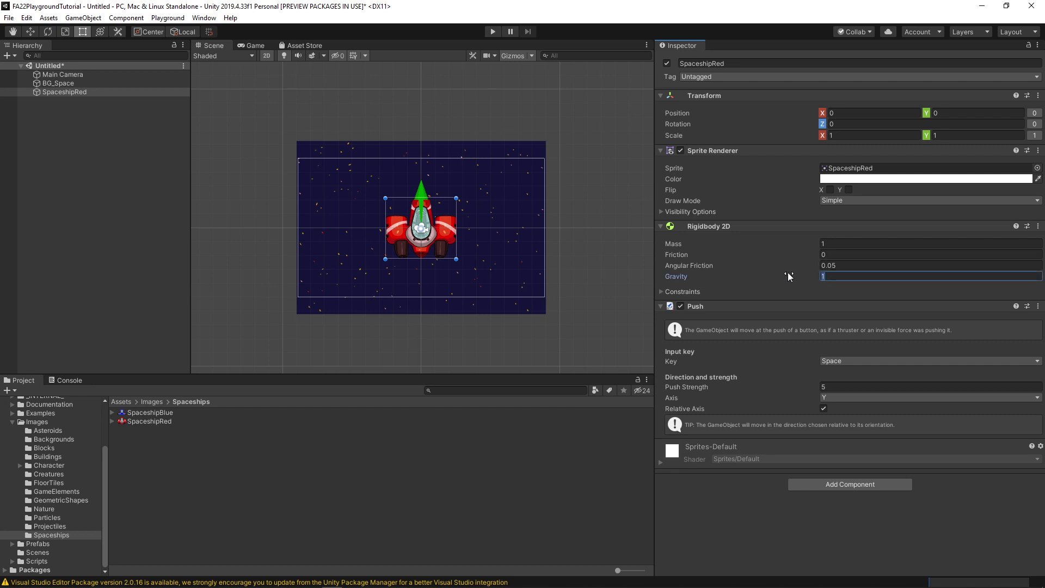
type("0")
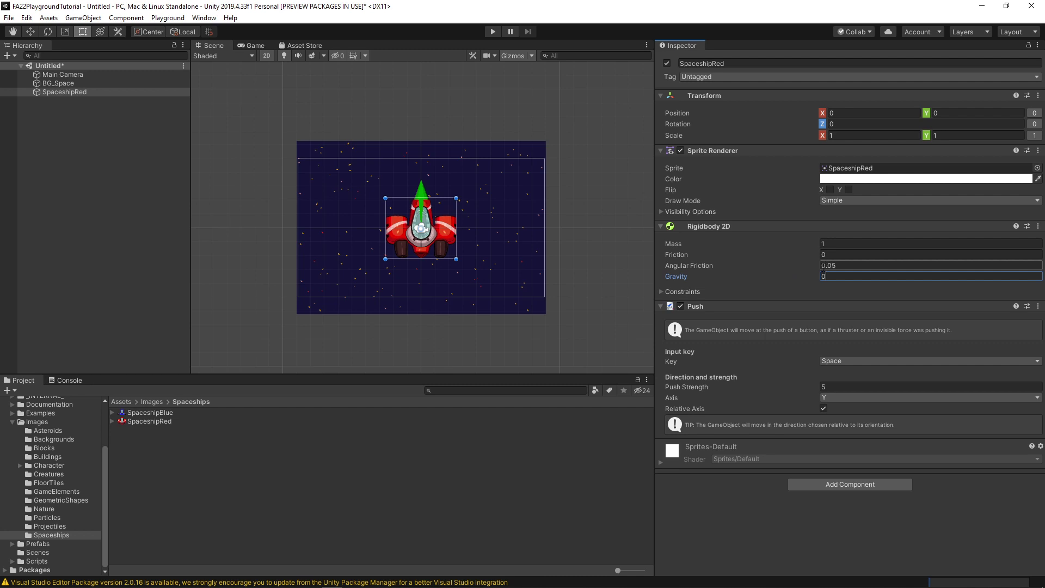
left_click(812, 255)
type("2")
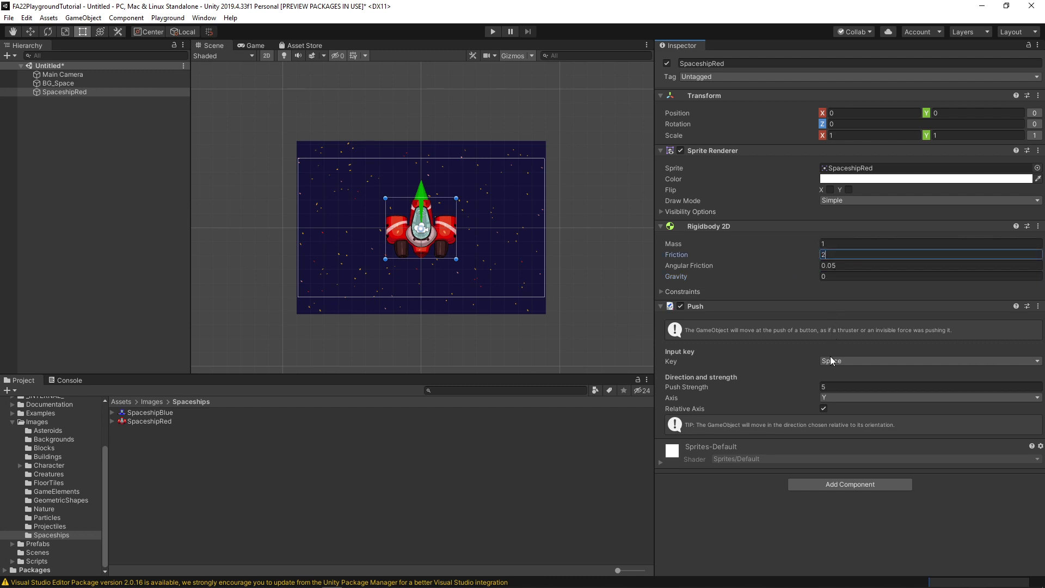
left_click(836, 386)
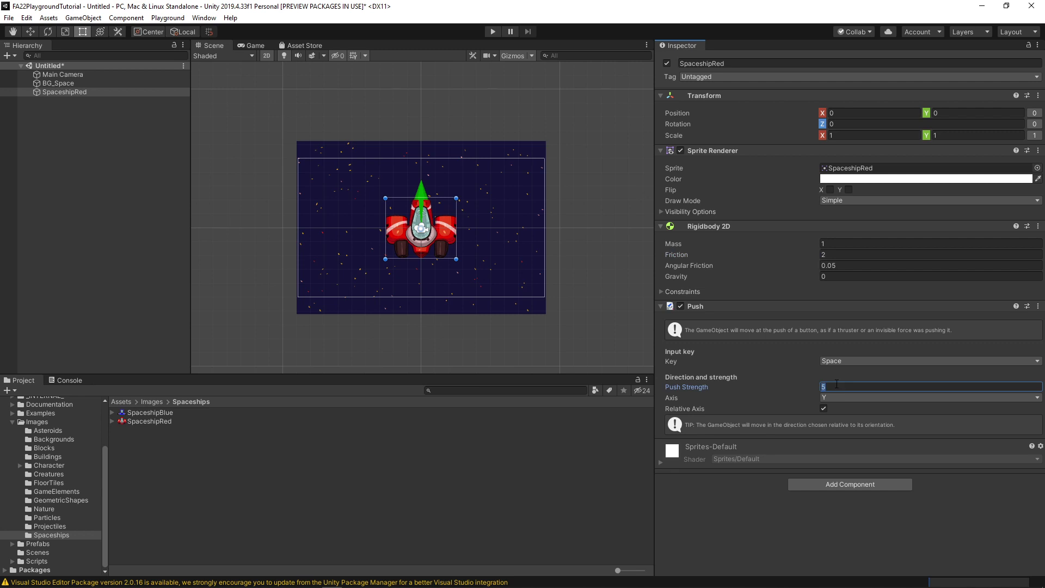
type("8")
left_click(858, 541)
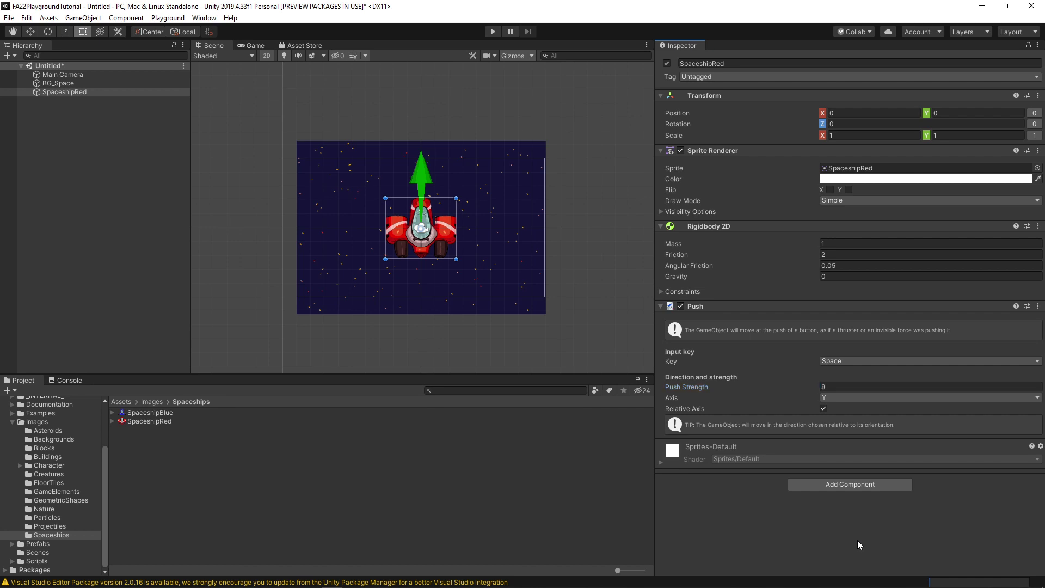
left_click(487, 34)
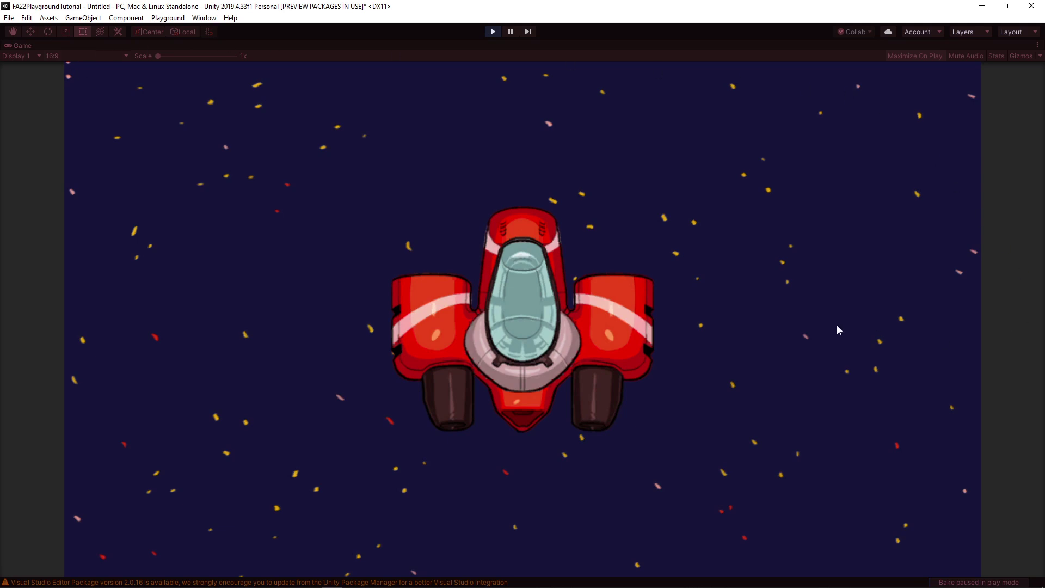
key("Up")
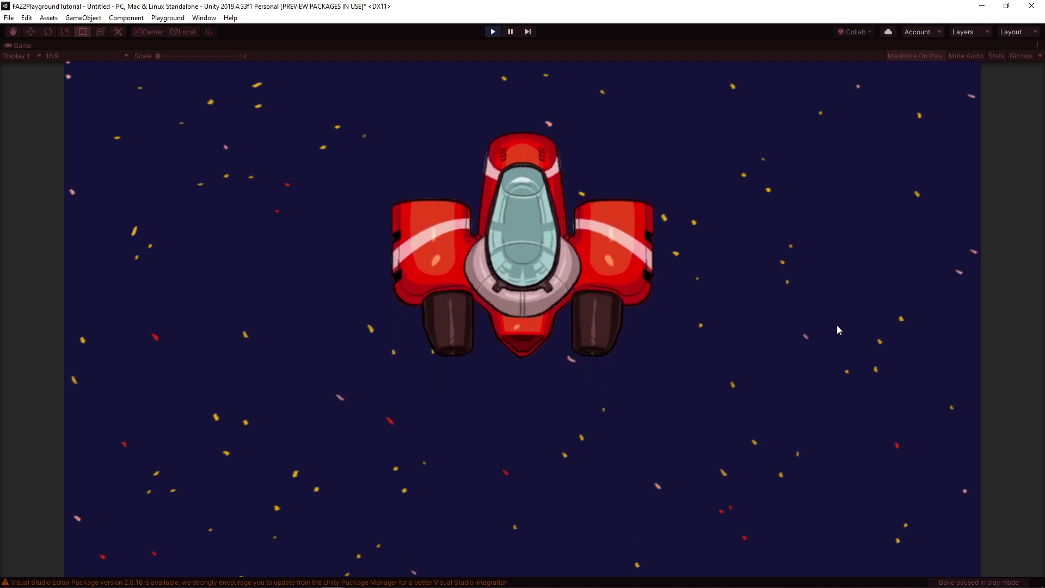
left_click(493, 32)
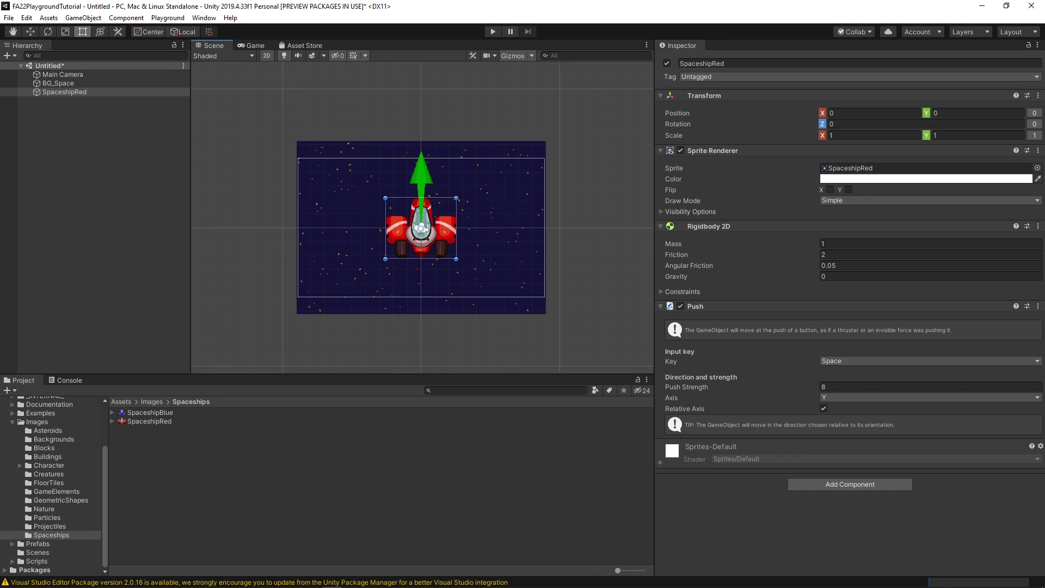
- Add a Rotate component to SpaceshipRed with WASD as its control type
left_click(873, 483)
type("rotate")
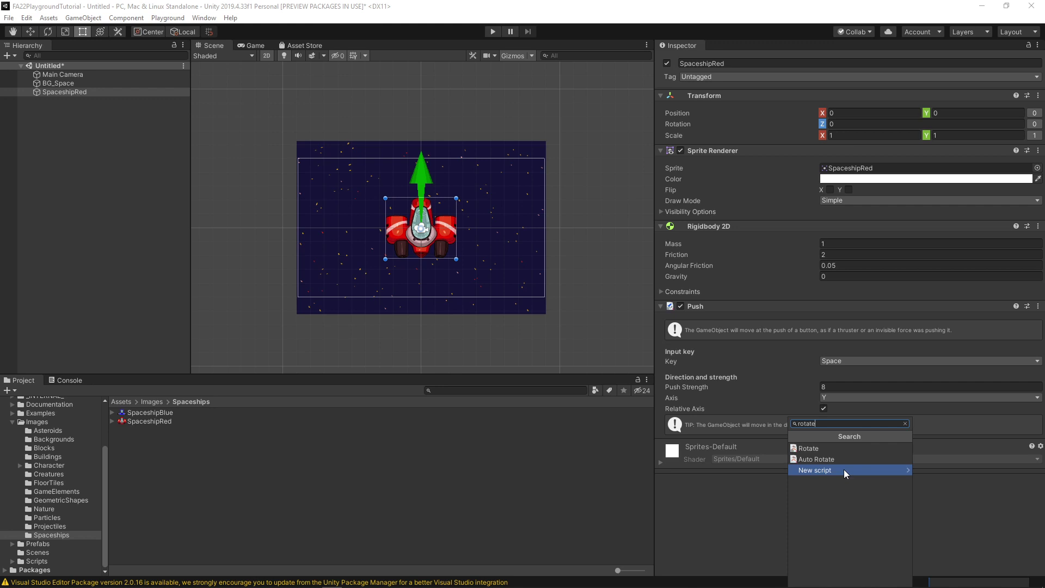
left_click(827, 447)
left_click(847, 483)
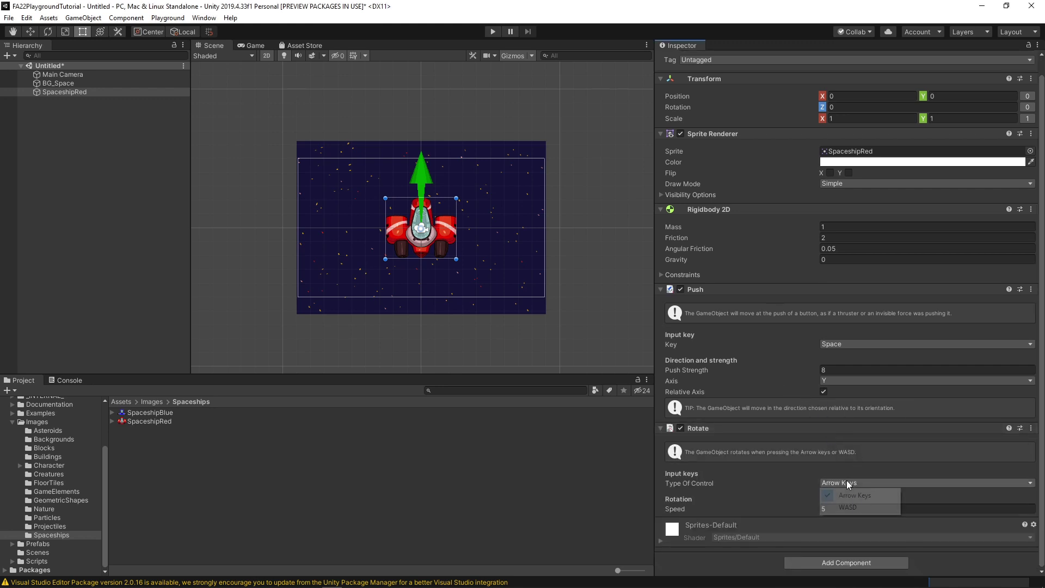
left_click(844, 507)
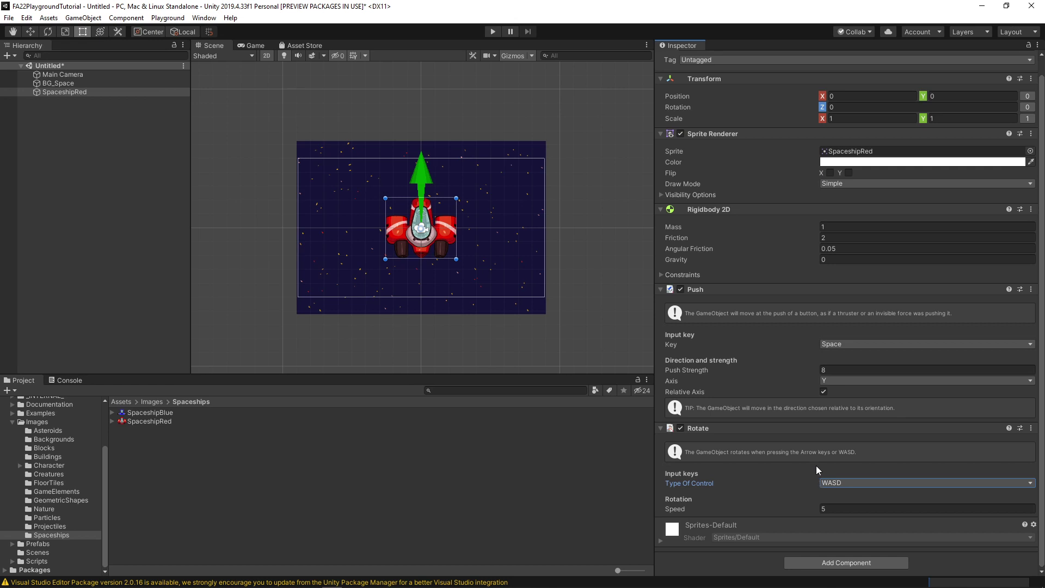
- Play-test the ship's rotation with the A and D keys
left_click(493, 31)
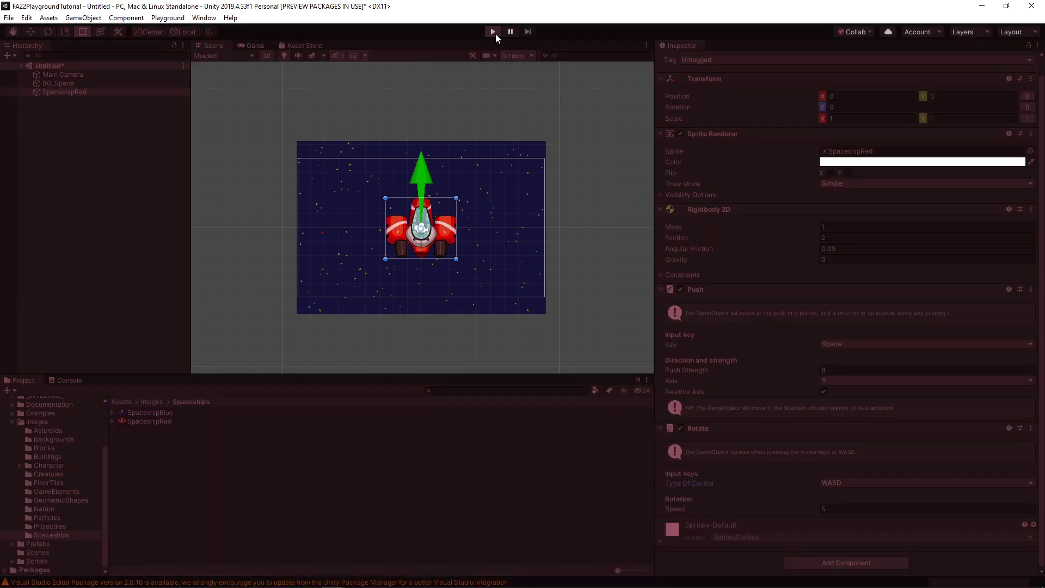
key("a")
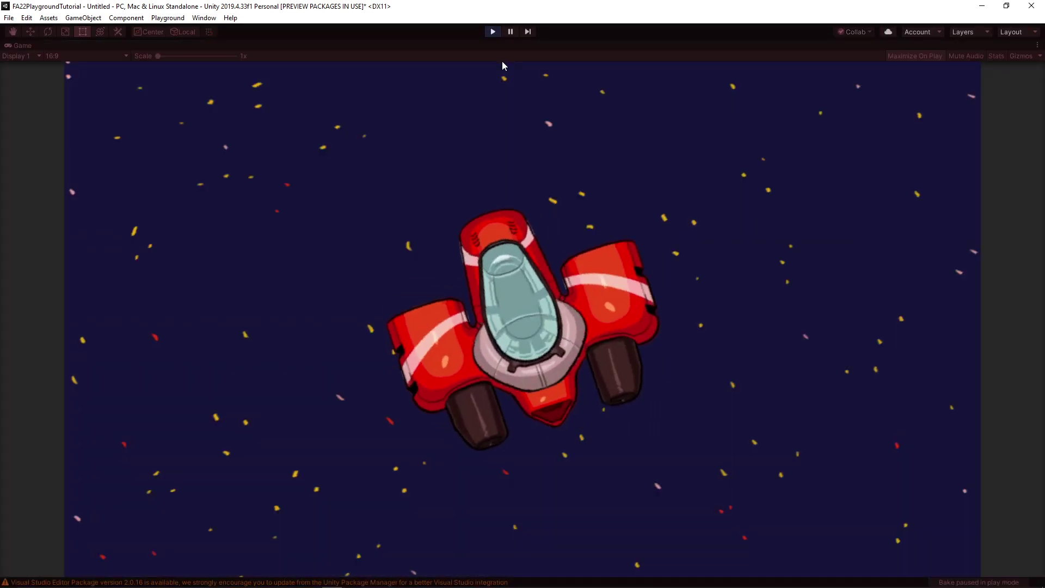
key("a")
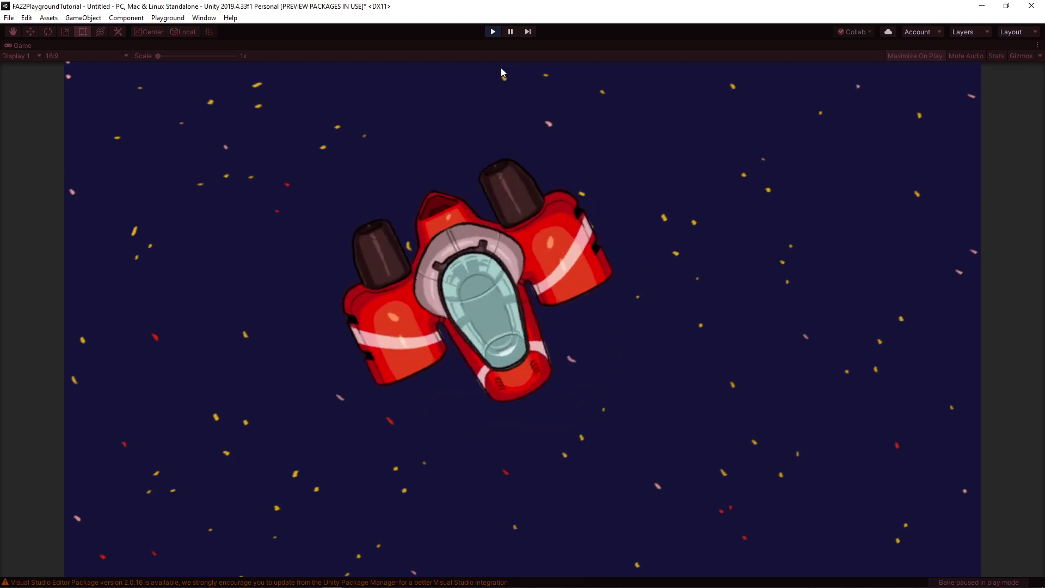
key("a")
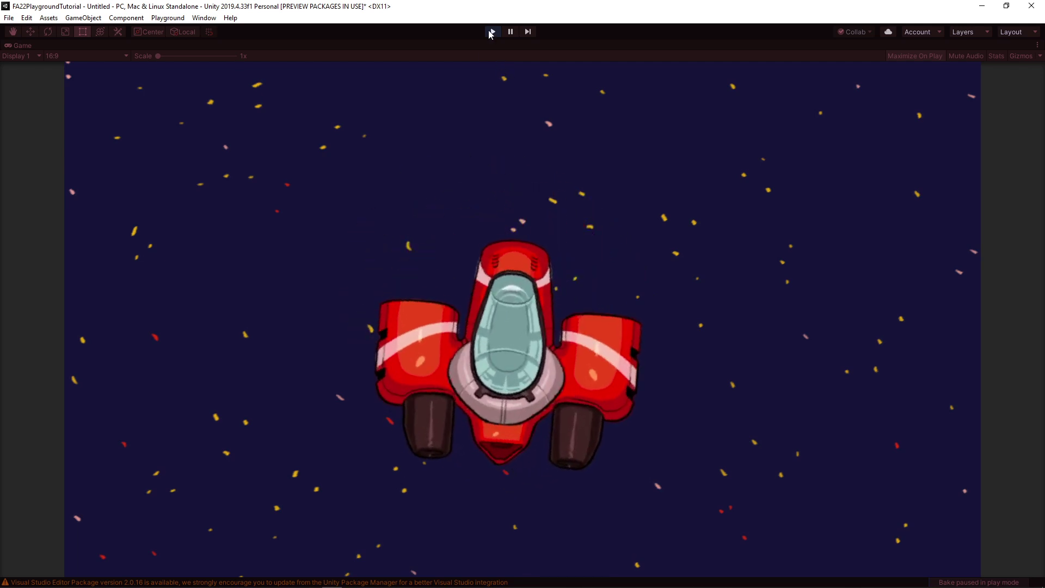
key("d")
key("d")
left_click(492, 33)
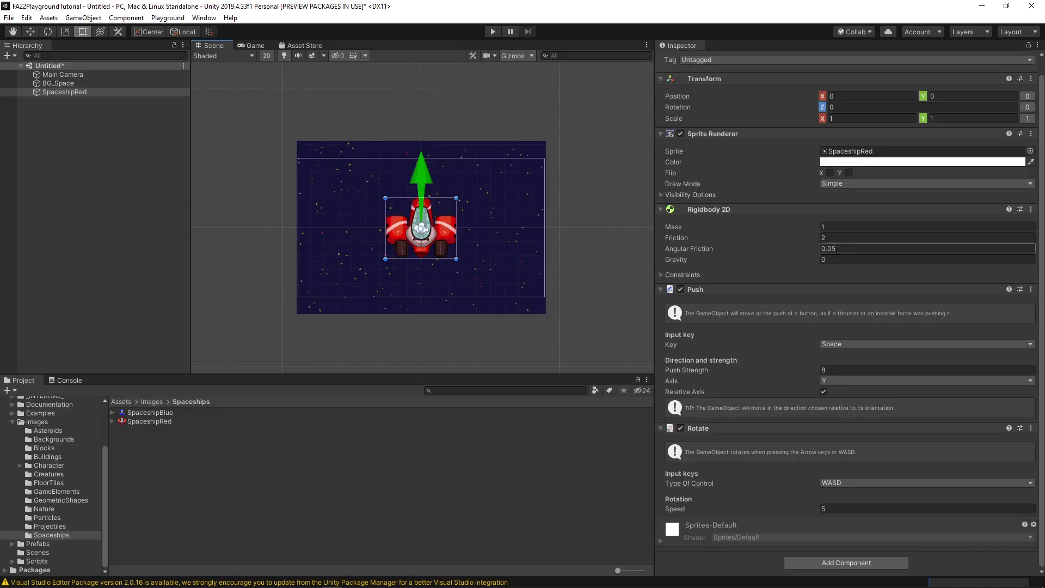
- Set Rigidbody 2D angular friction to 1 and play-test turning and thrust again
left_click(829, 249)
type("1")
key("Tab")
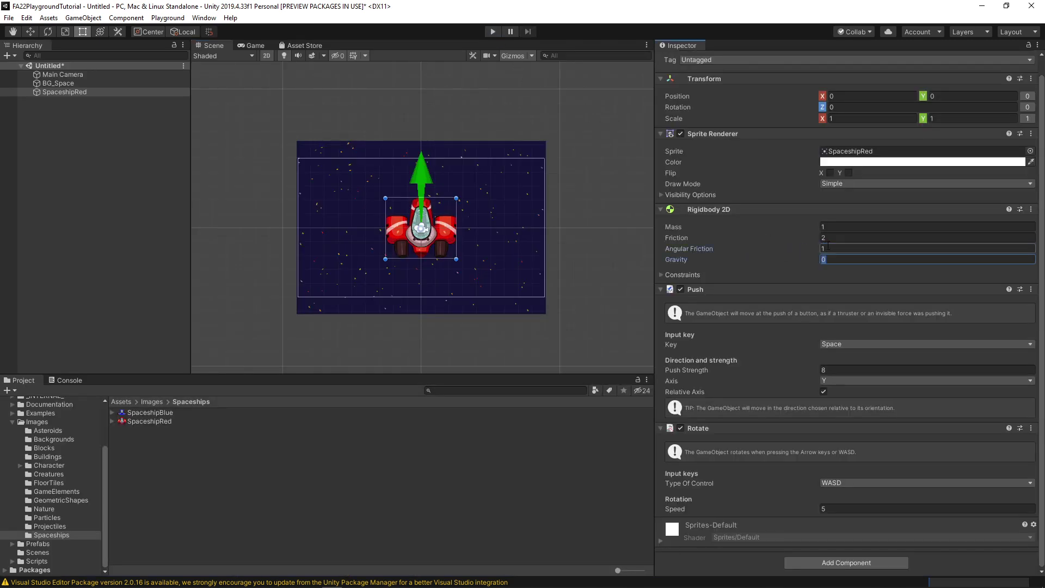
left_click(492, 31)
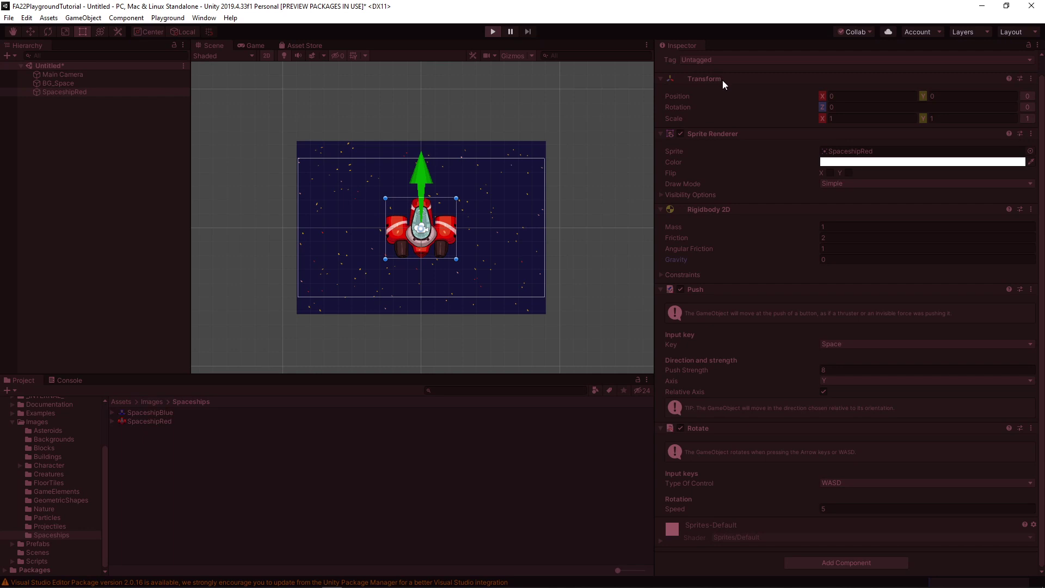
key("a")
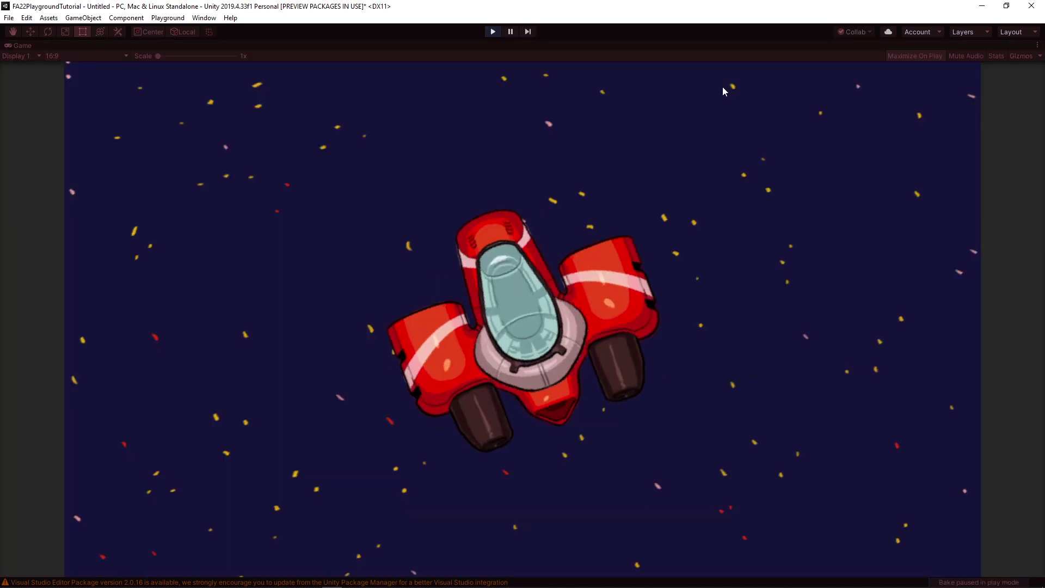
key("d")
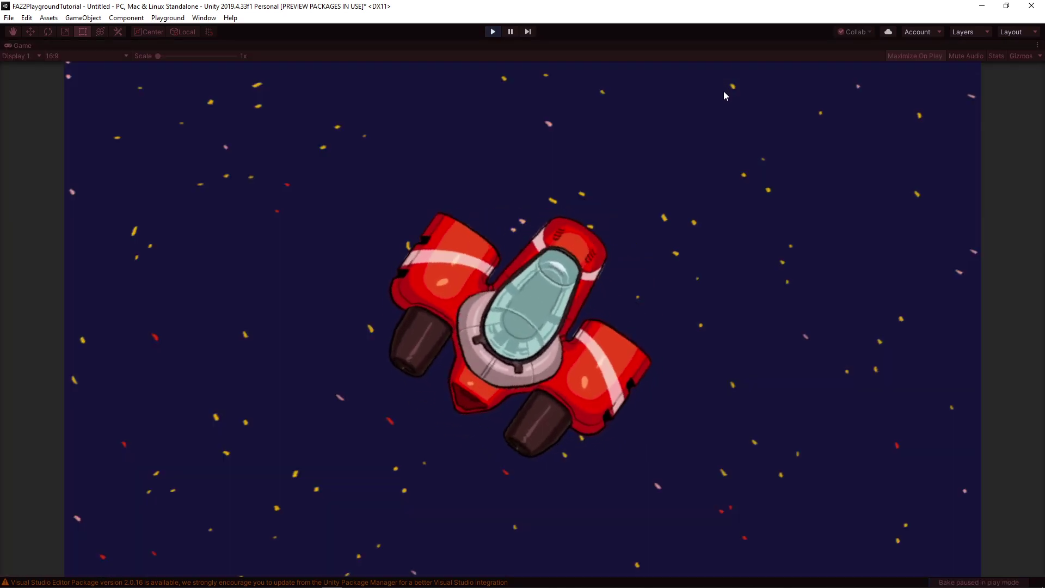
key("w")
key("a")
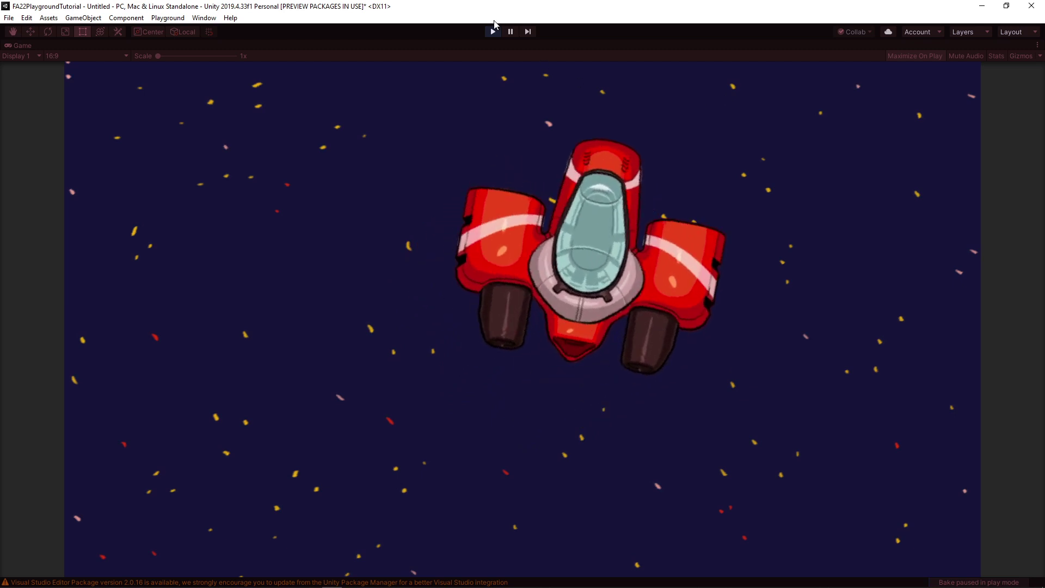
left_click(490, 32)
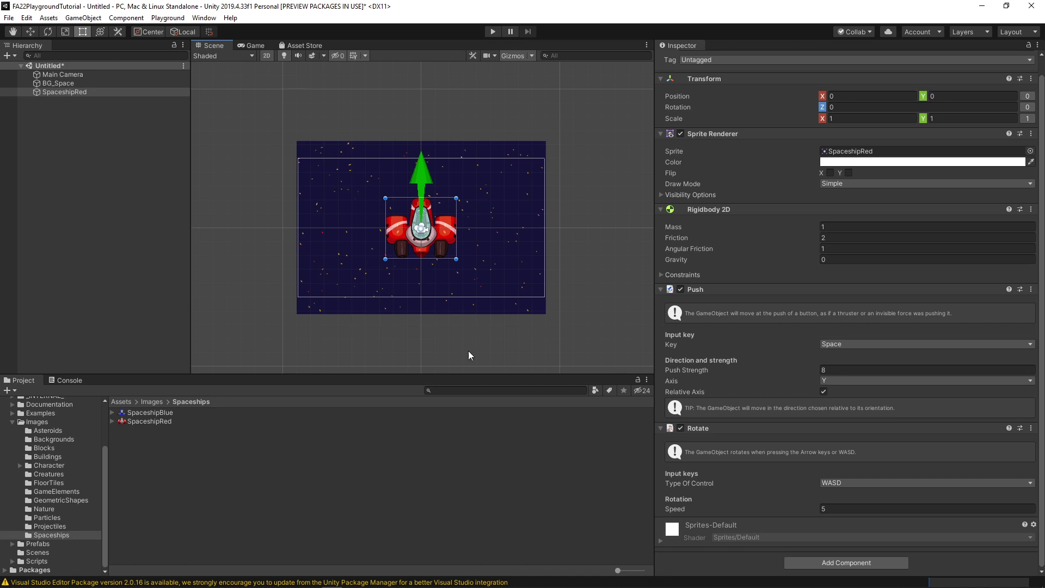
- Add the P_Fire sprite from Images > Particles to the scene as Fire_0
left_click(47, 517)
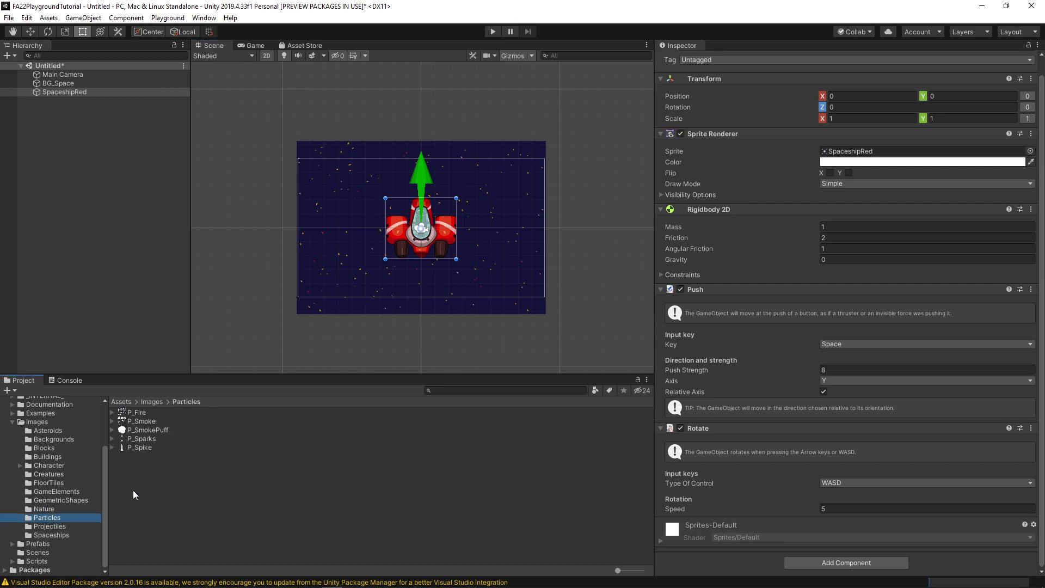
left_click(135, 414)
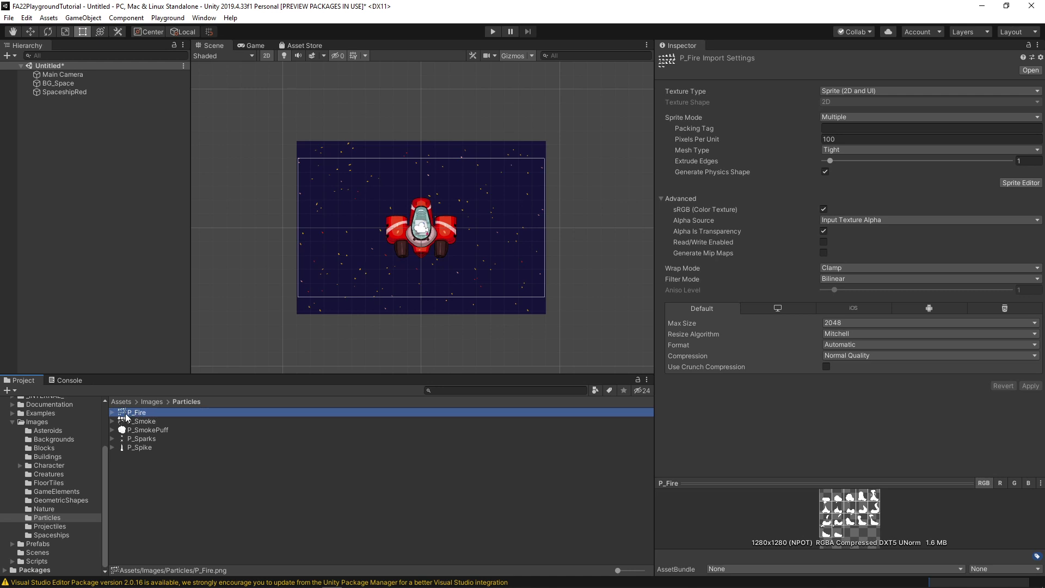
left_click_drag(126, 417, 100, 295)
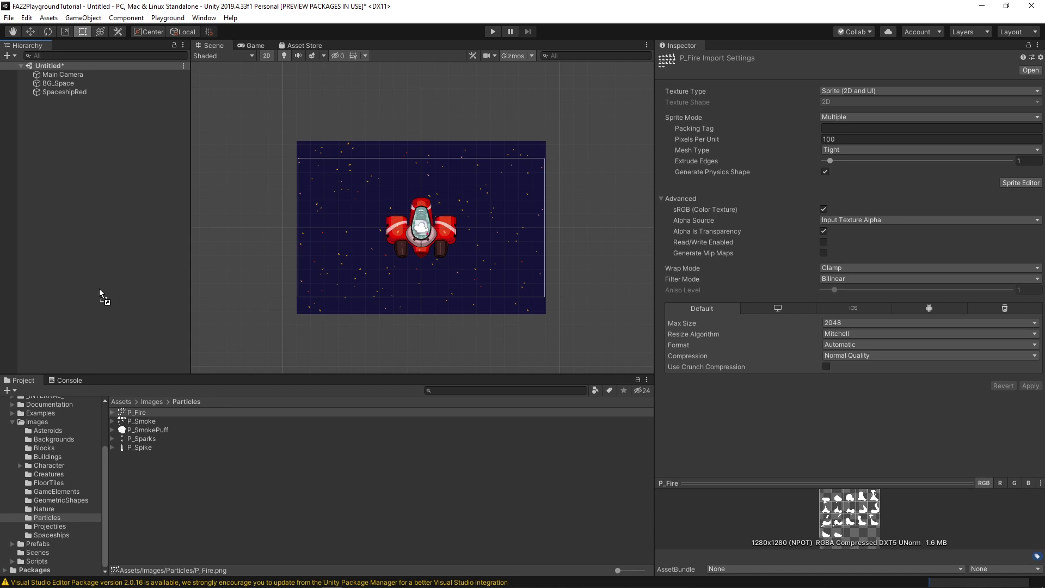
left_click_drag(44, 173, 44, 173)
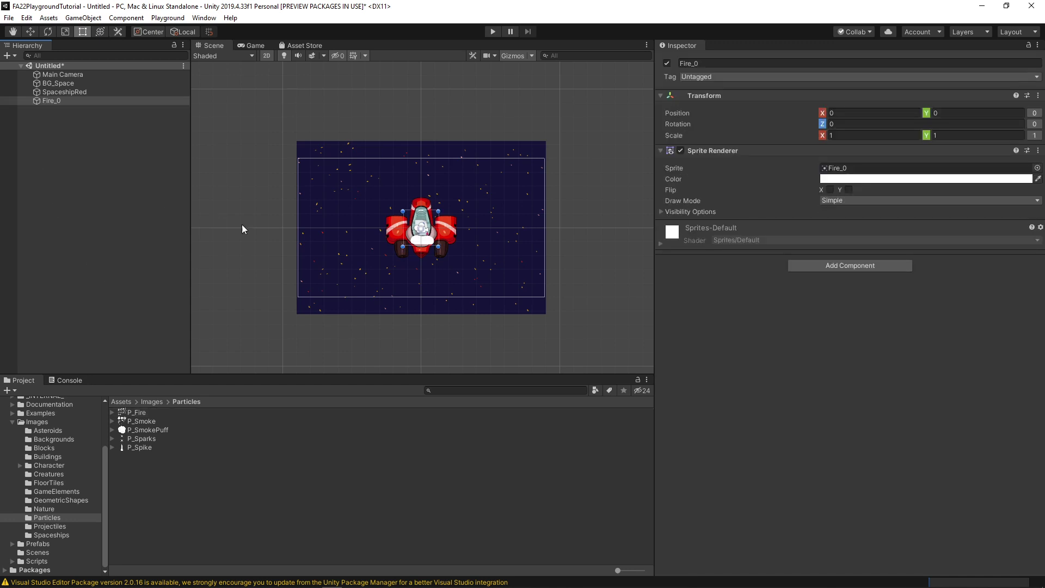
- Delete the Fire_0 object from the scene after an abandoned rename
left_click(63, 102)
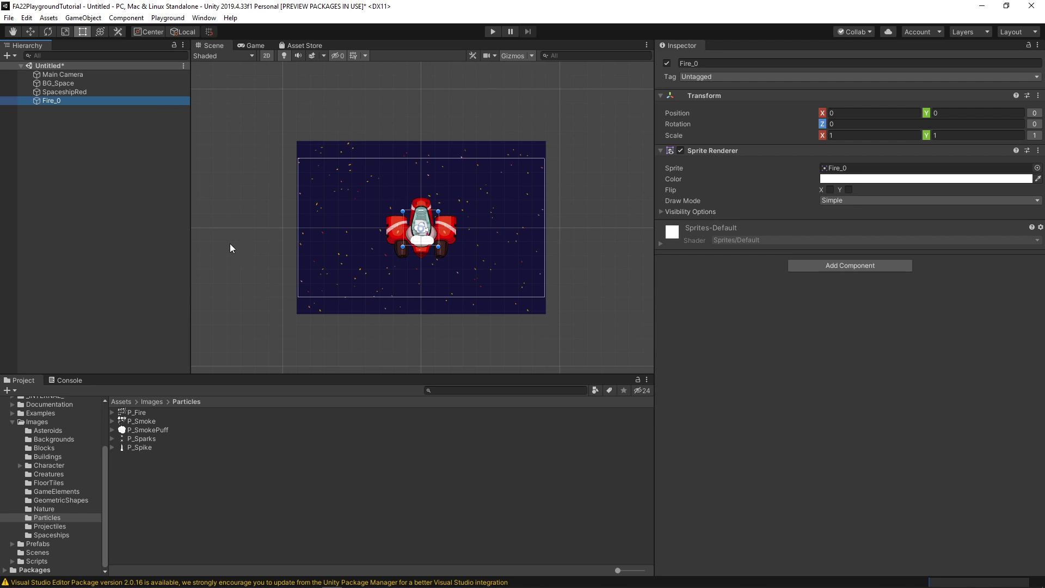
left_click(69, 100)
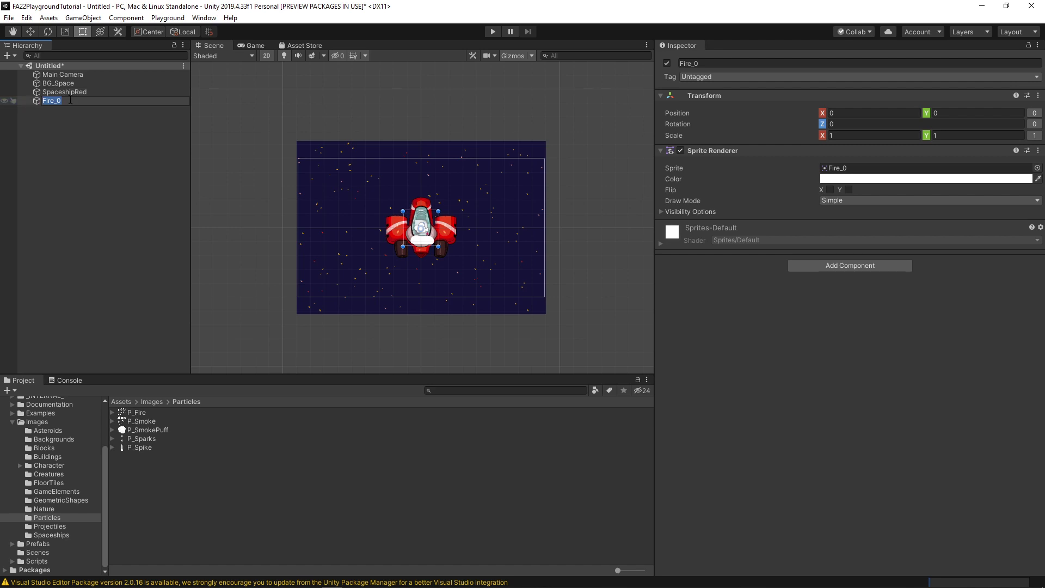
key("BackSpace")
key("Return")
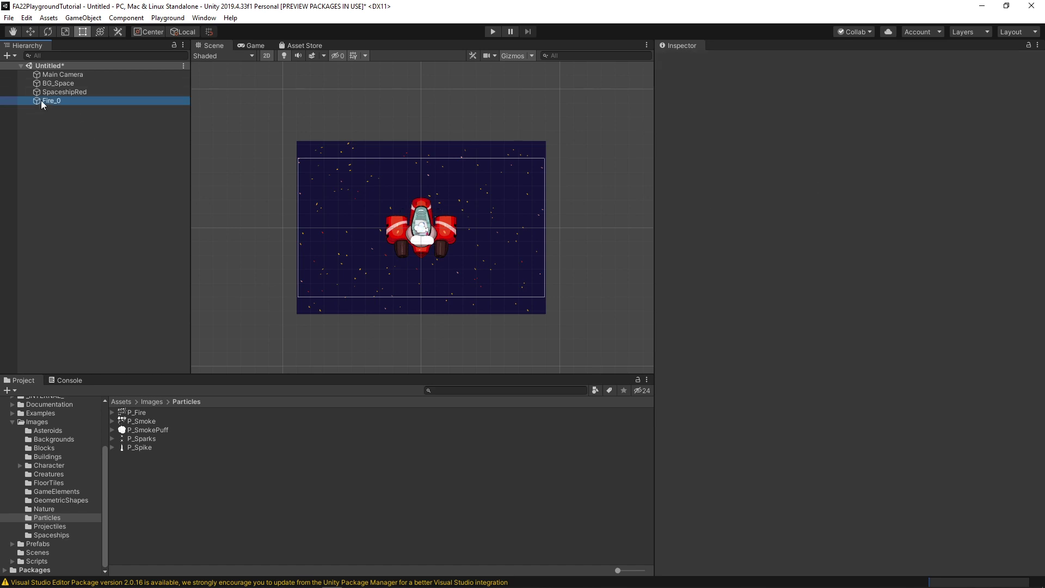
left_click(41, 101)
key("Delete")
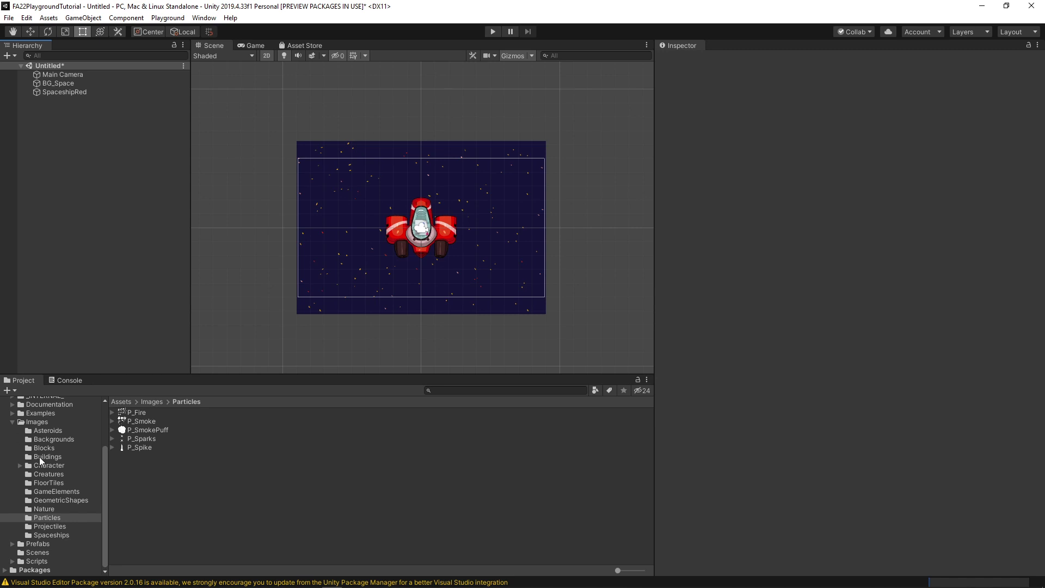
- Add the P_Flame prefab from Assets/Prefabs/Particles to the scene
left_click(13, 424)
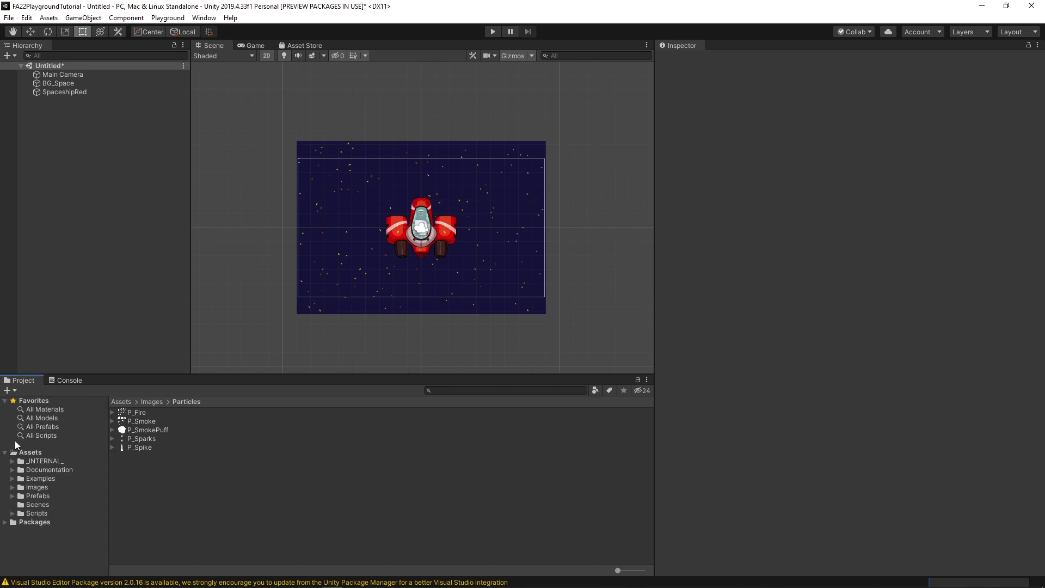
left_click(20, 495)
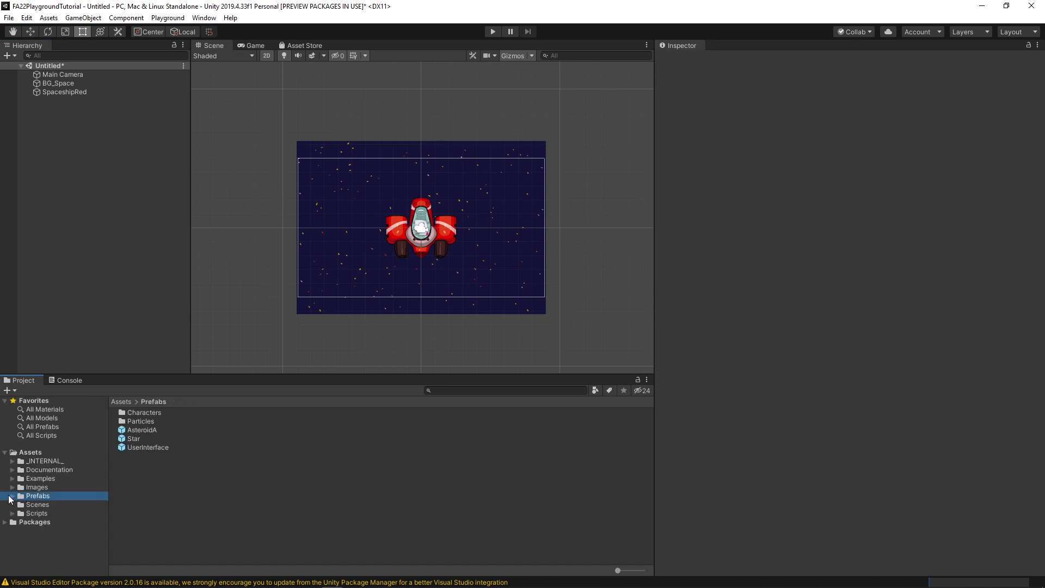
double_click(132, 419)
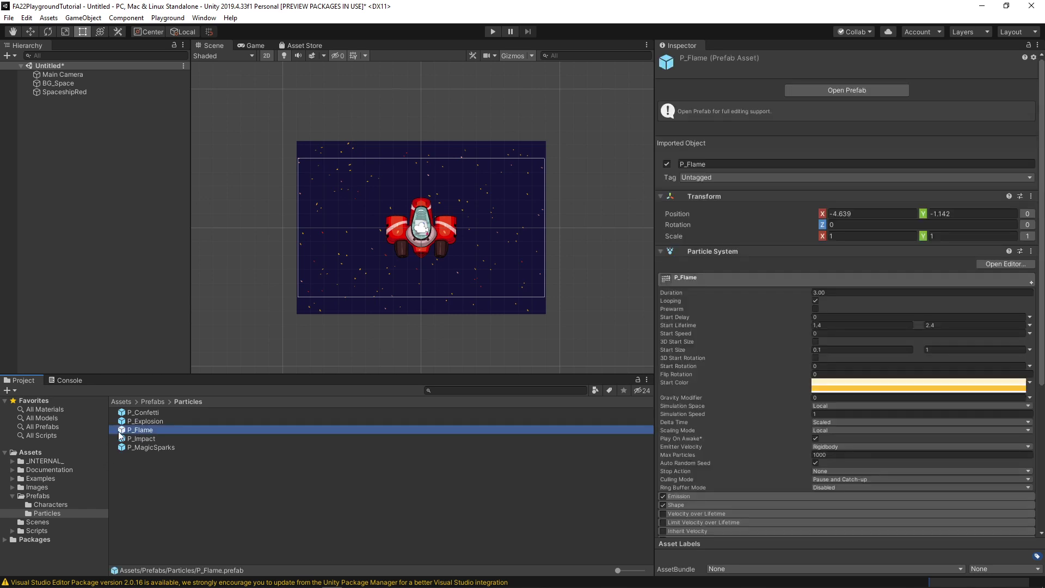
mouse_move(141, 429)
left_mouse_down()
mouse_move(57, 233)
mouse_move(62, 188)
left_mouse_up()
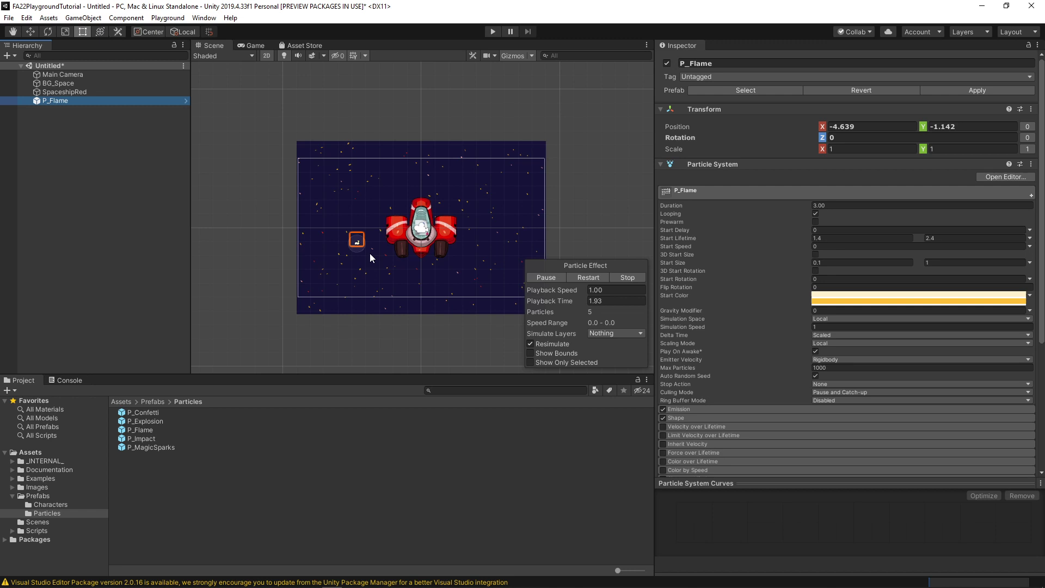
scroll(402, 241, "up", 1)
scroll(402, 242, "up", 2)
scroll(402, 242, "up", 1)
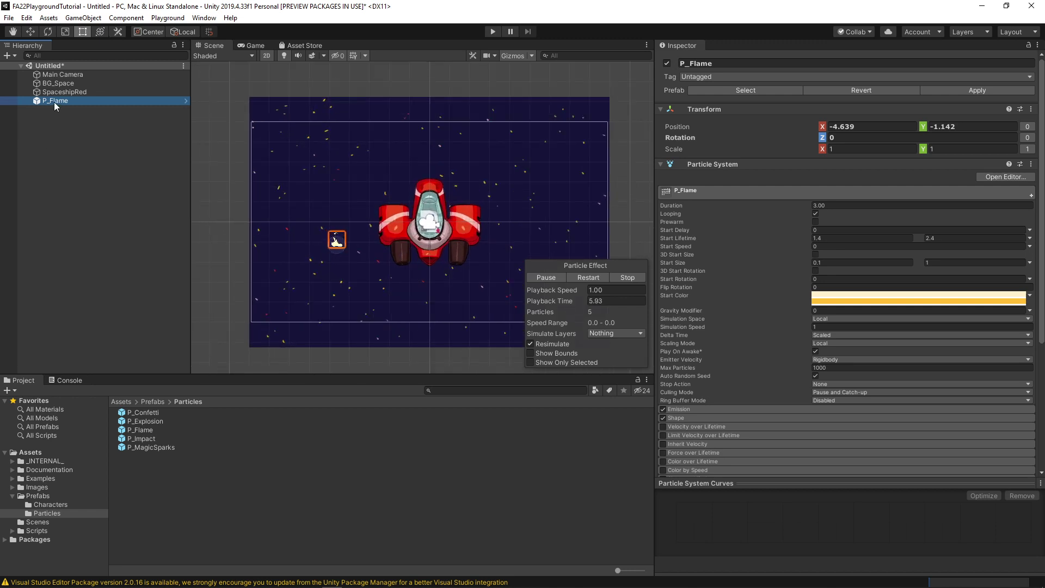
- Parent P_Flame under SpaceshipRed and play-test the flame trail
left_click_drag(54, 101, 60, 95)
left_click(492, 32)
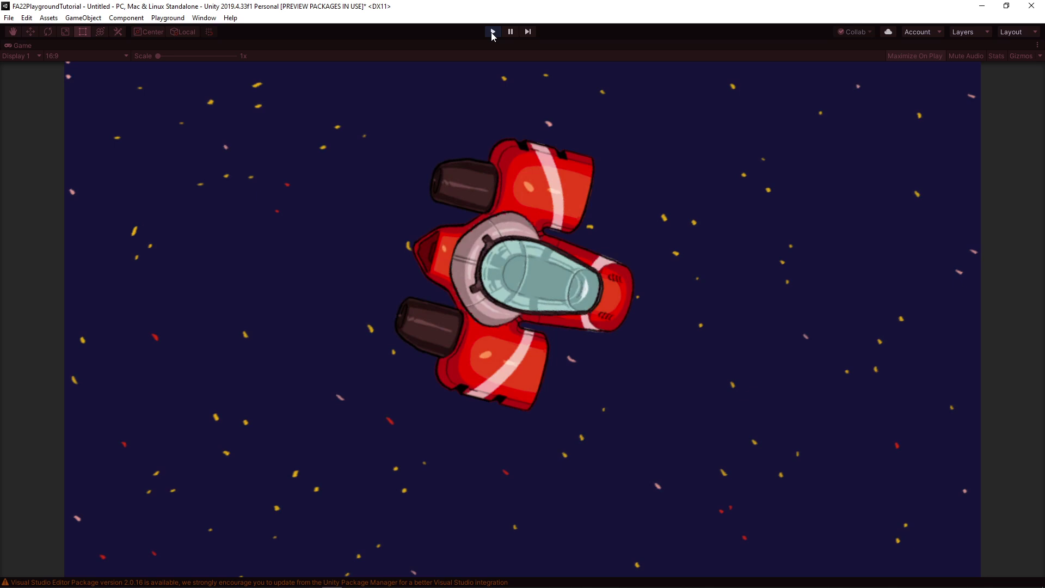
left_click(491, 34)
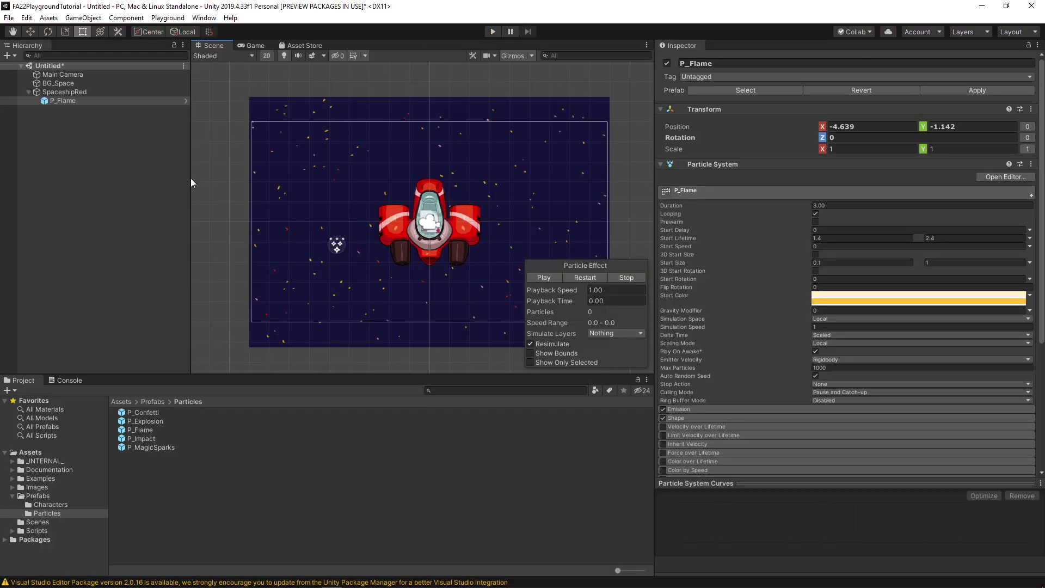
- Move P_Flame to Position X 0, Y -1.85 with Rotation Z 180 under the exhaust
left_click(80, 100)
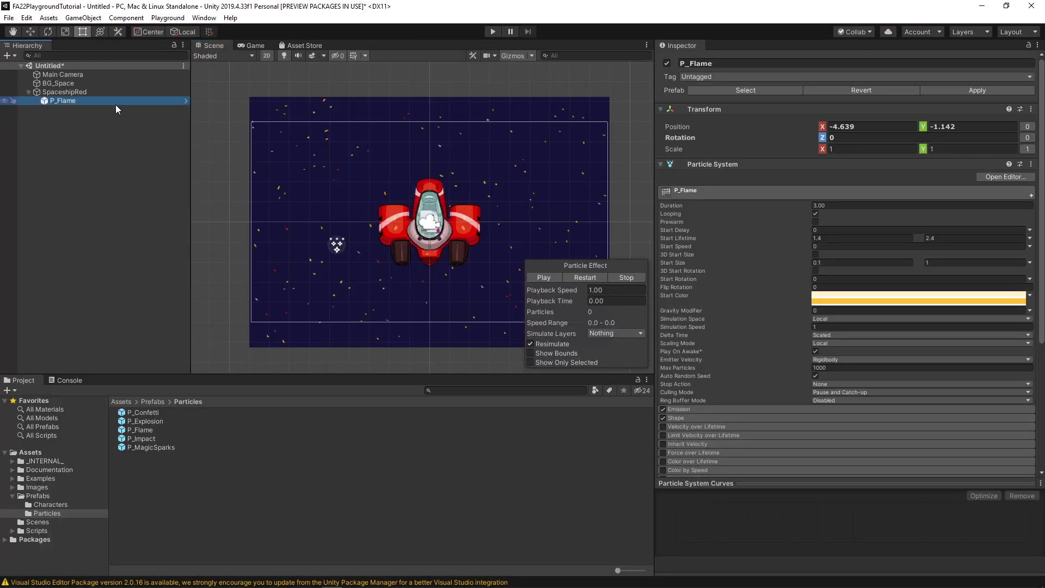
left_click(546, 277)
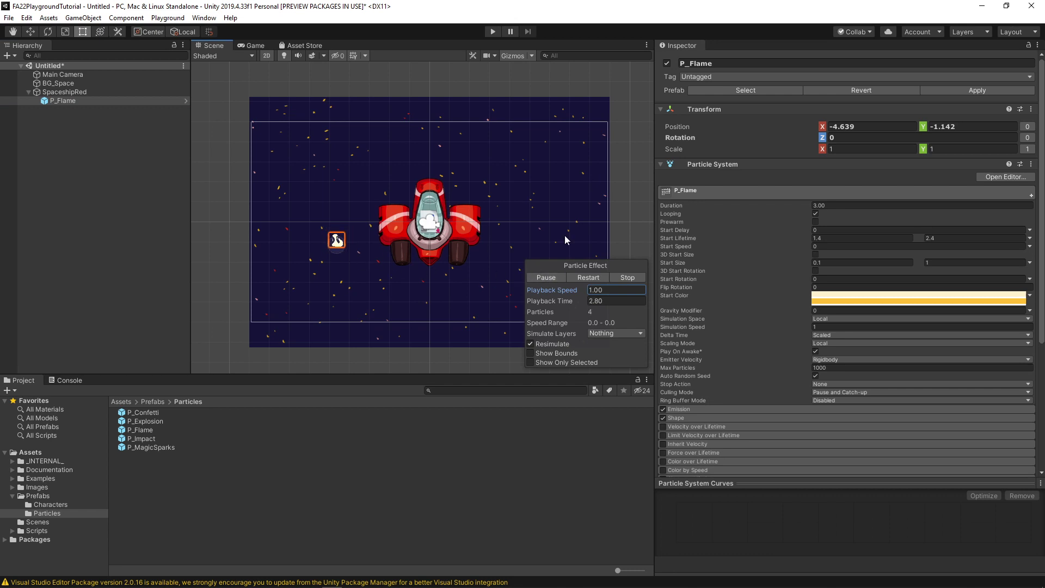
left_click(866, 127)
type("0")
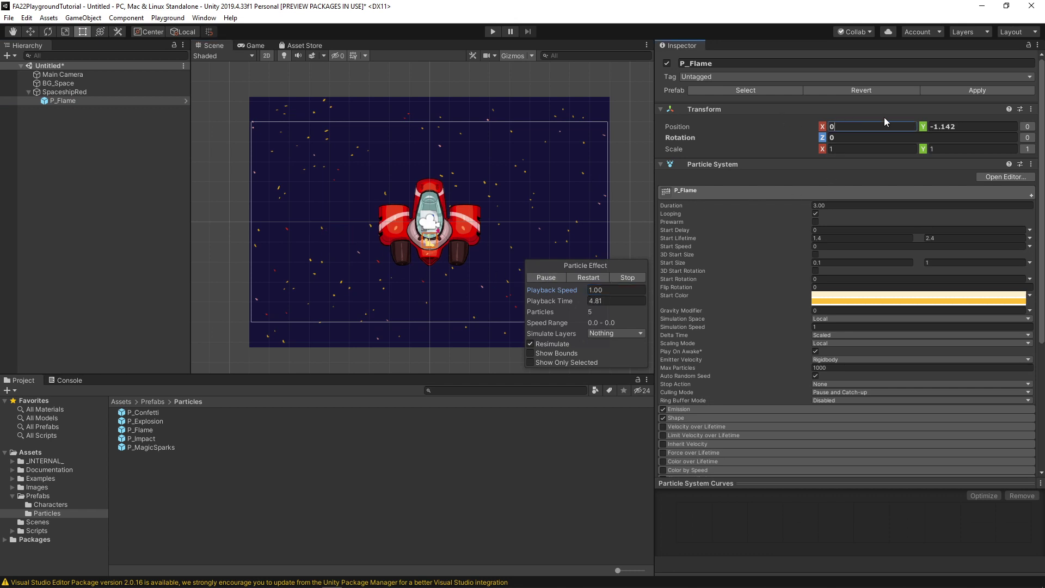
key("Tab")
type("0")
key("Tab")
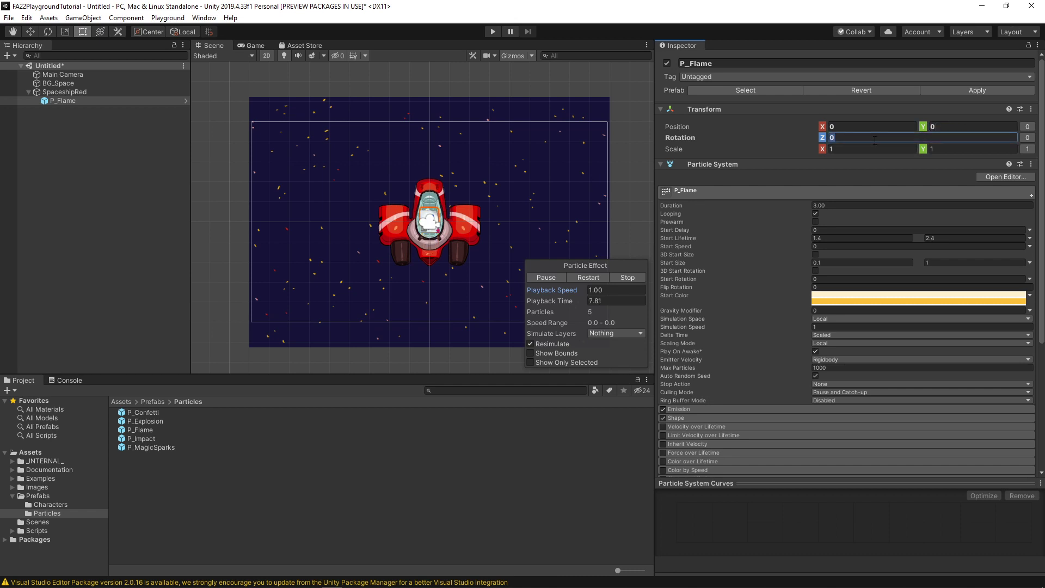
type("180")
key("Tab")
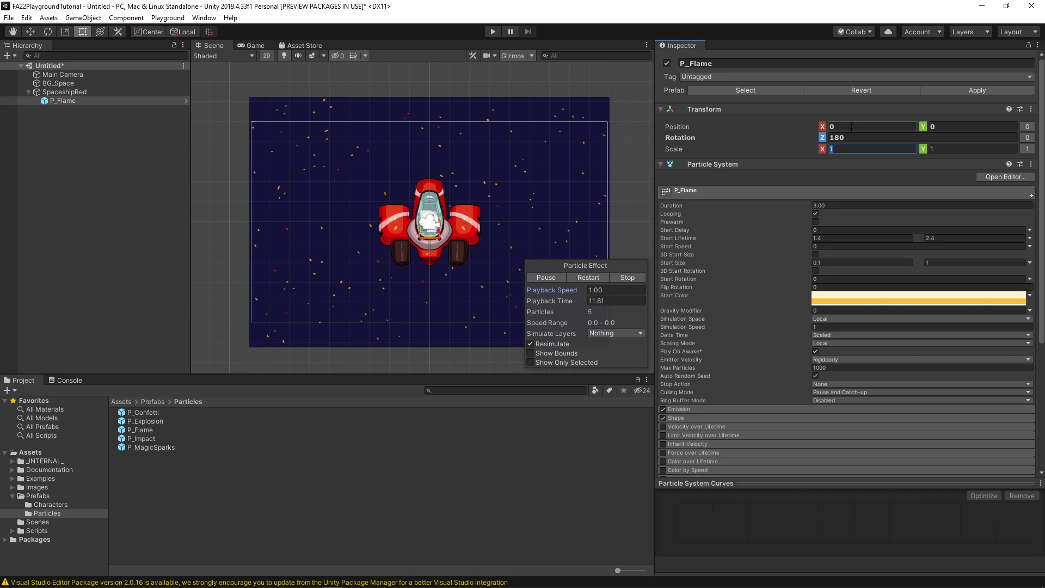
left_click(852, 127)
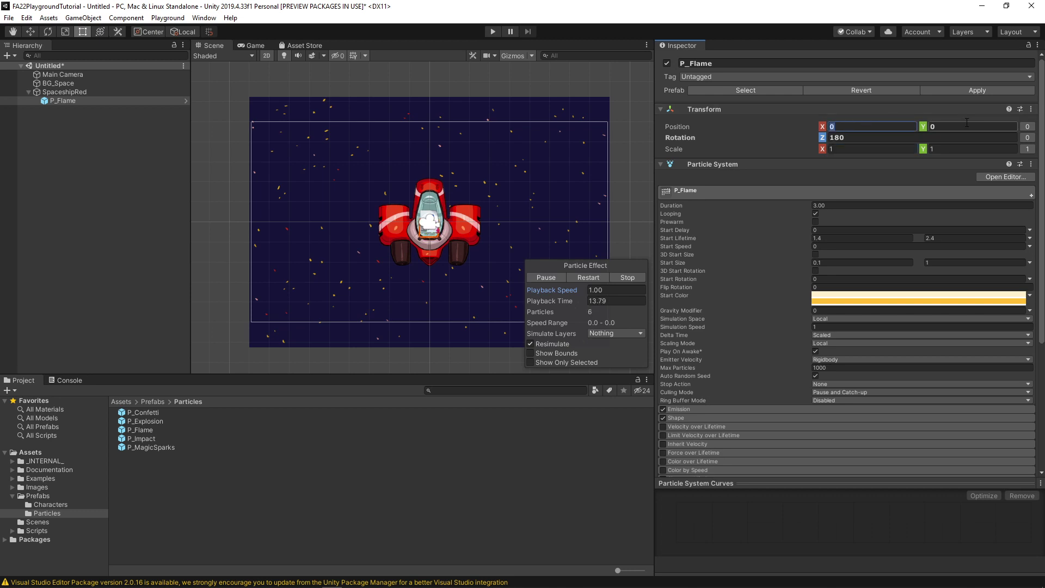
key("Tab")
type("-2")
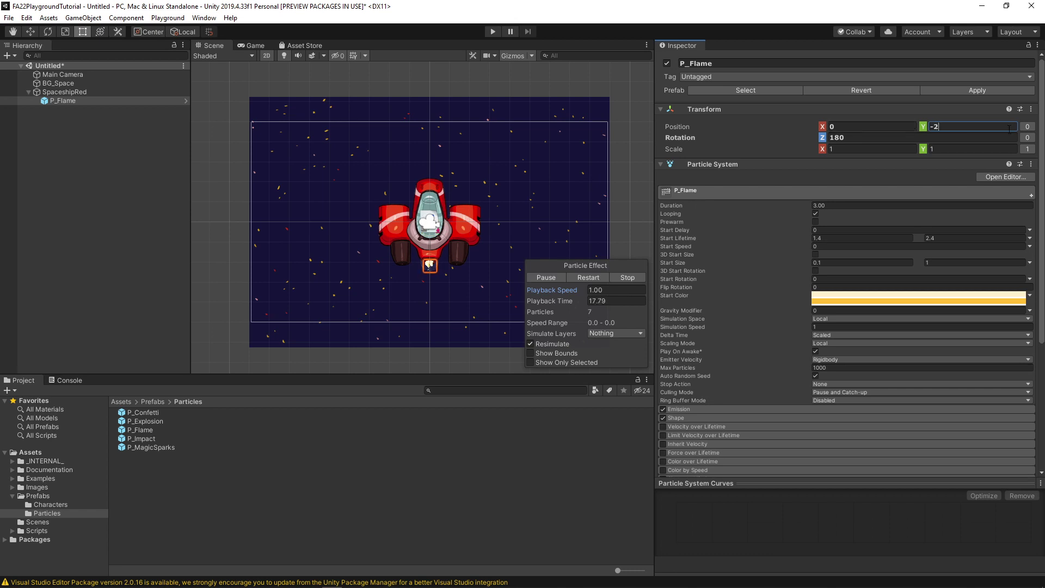
key("BackSpace")
type("1.")
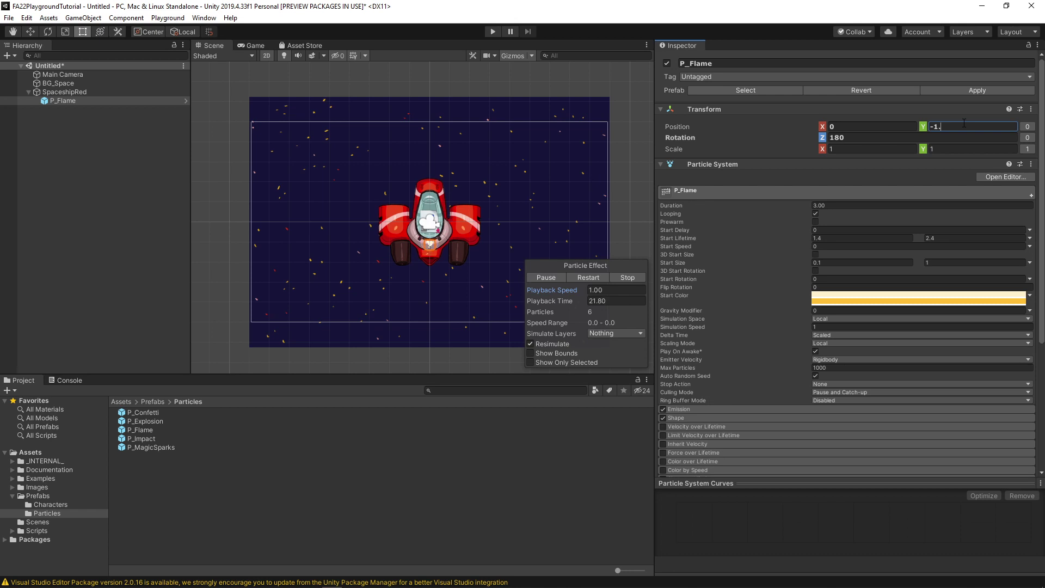
type("8")
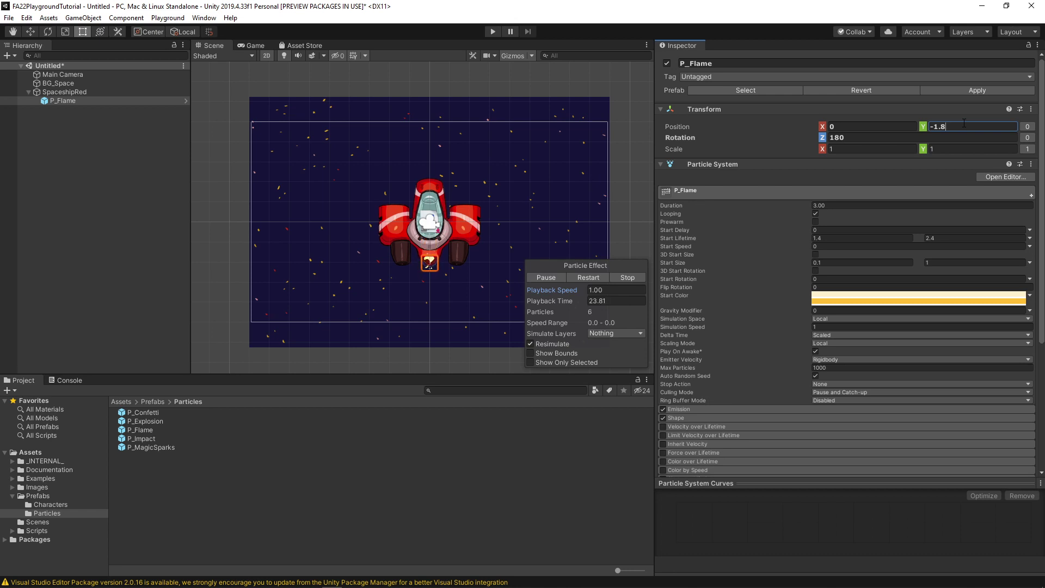
type("5")
left_click(492, 33)
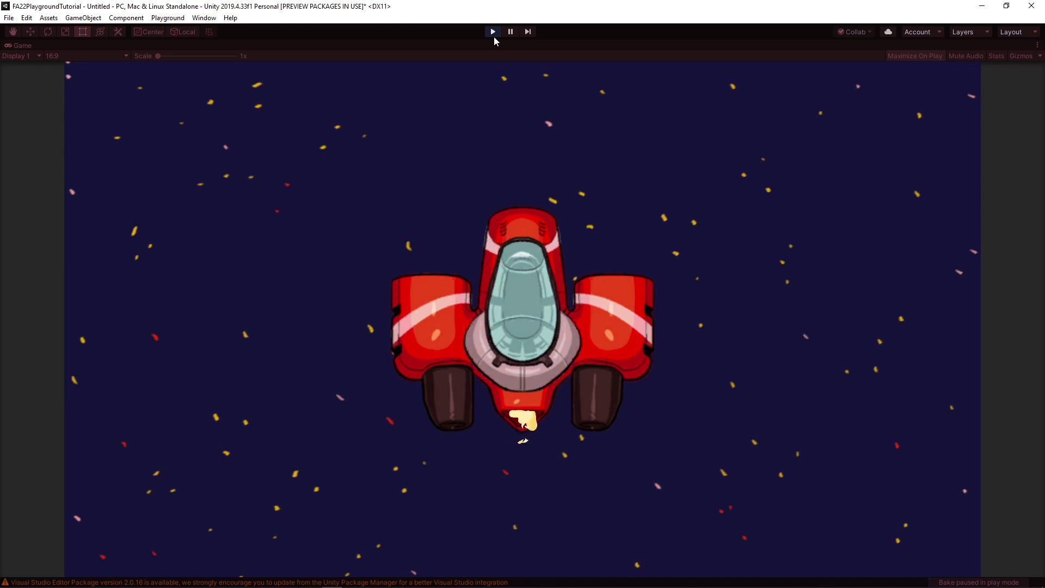
key("Up")
key("Left")
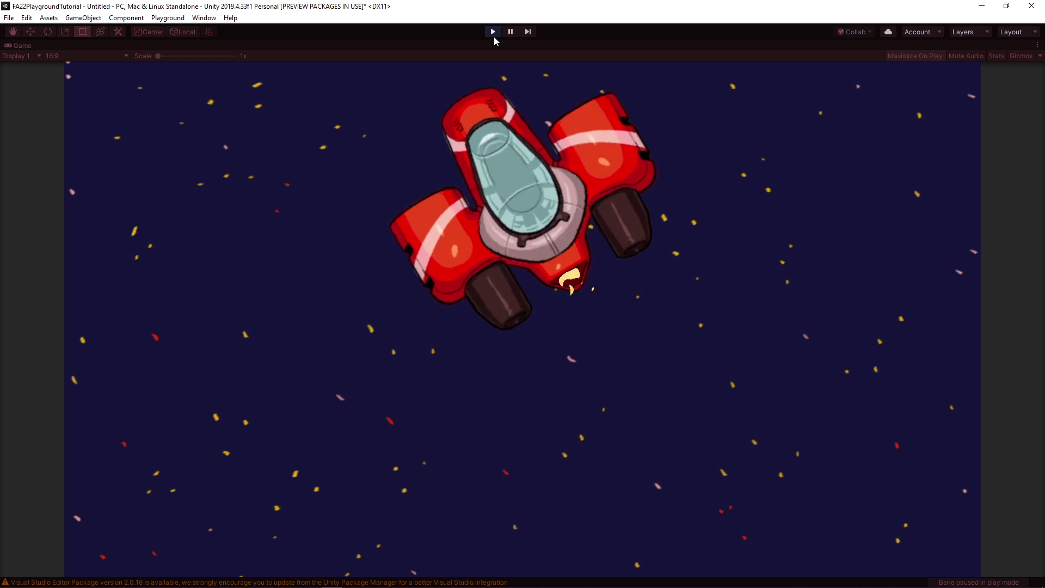
left_click(494, 37)
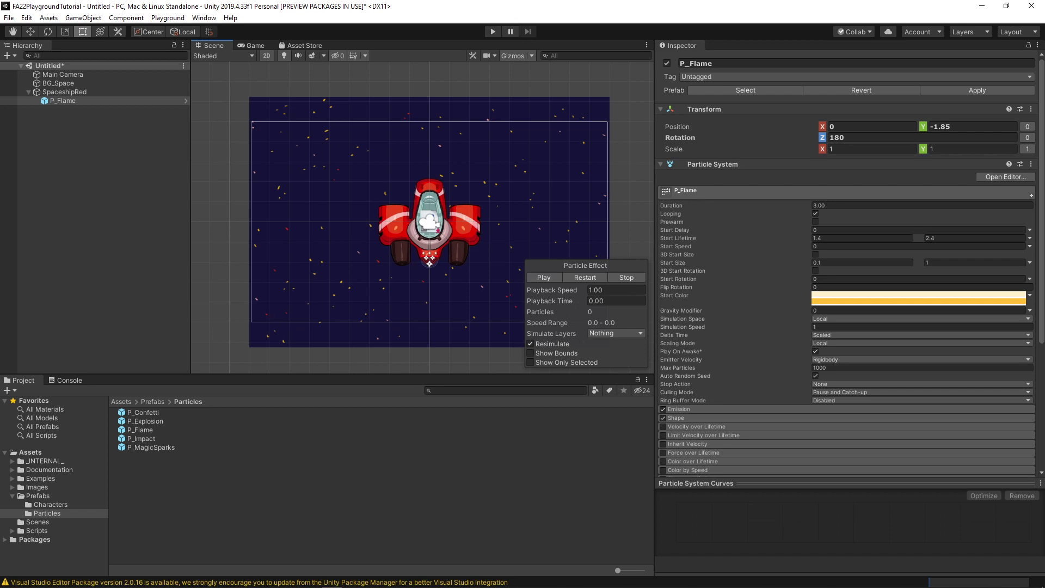
- Save the scene as 'SettingUpTheProject' in the Assets/Scenes folder
left_click(10, 18)
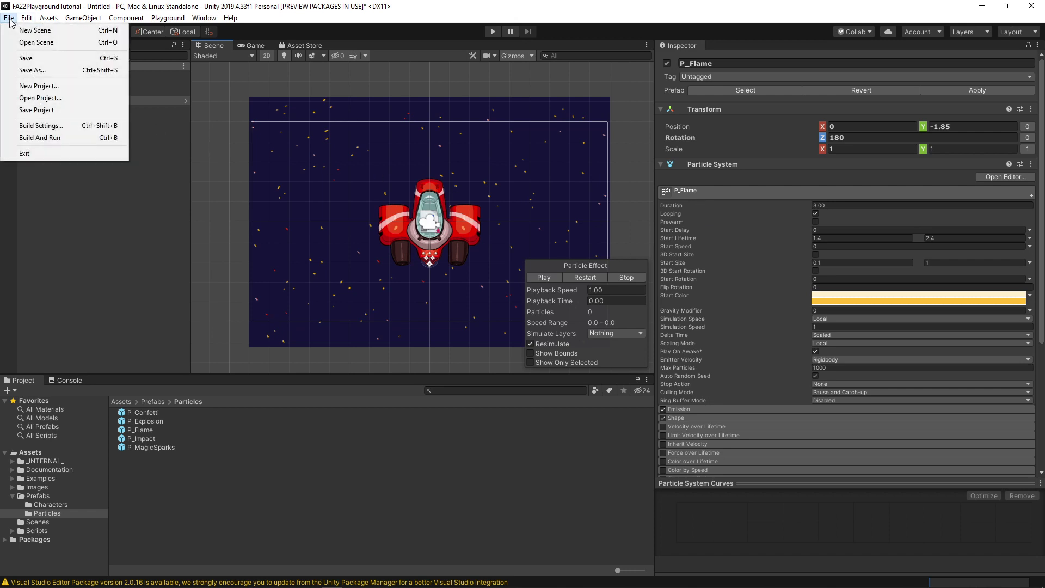
left_click(29, 58)
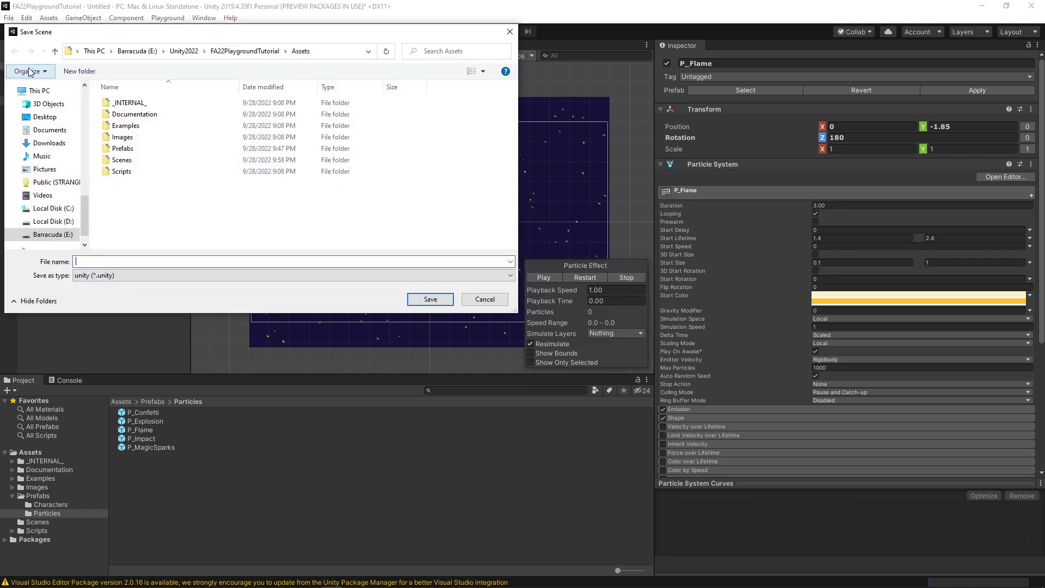
double_click(99, 160)
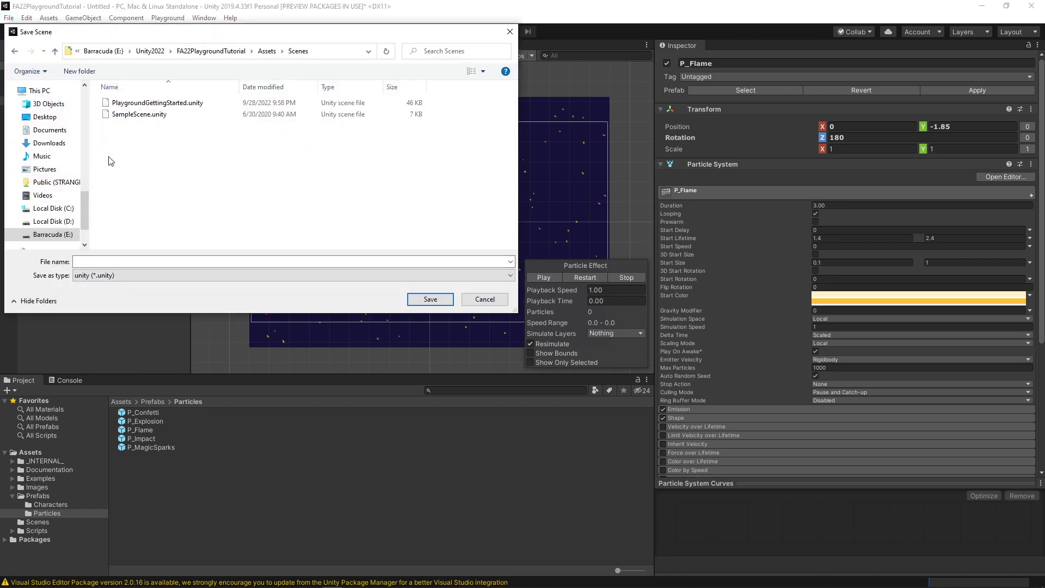
left_click(90, 261)
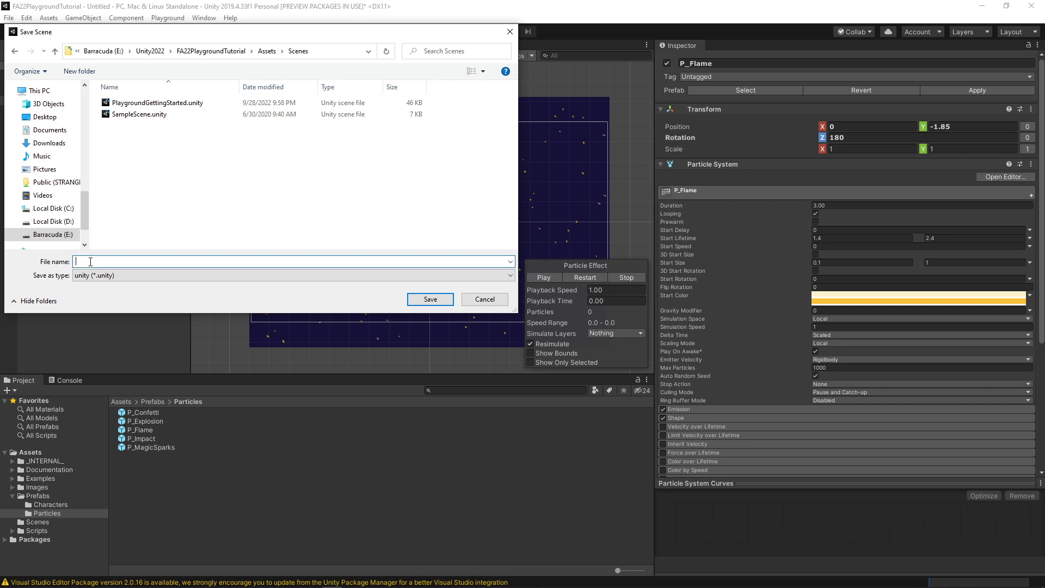
type("SettingUpT")
type("heProject")
left_click(427, 300)
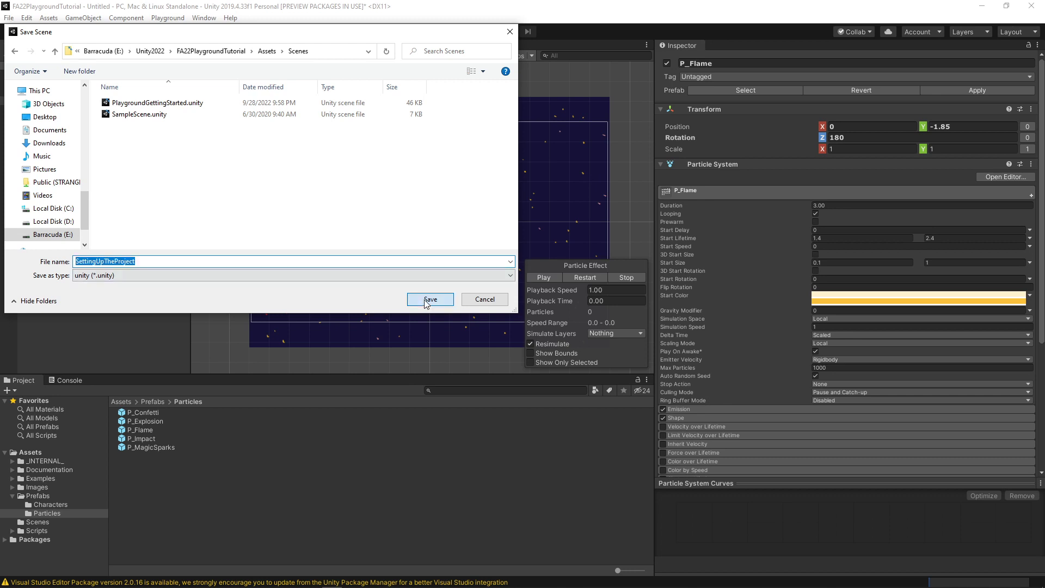